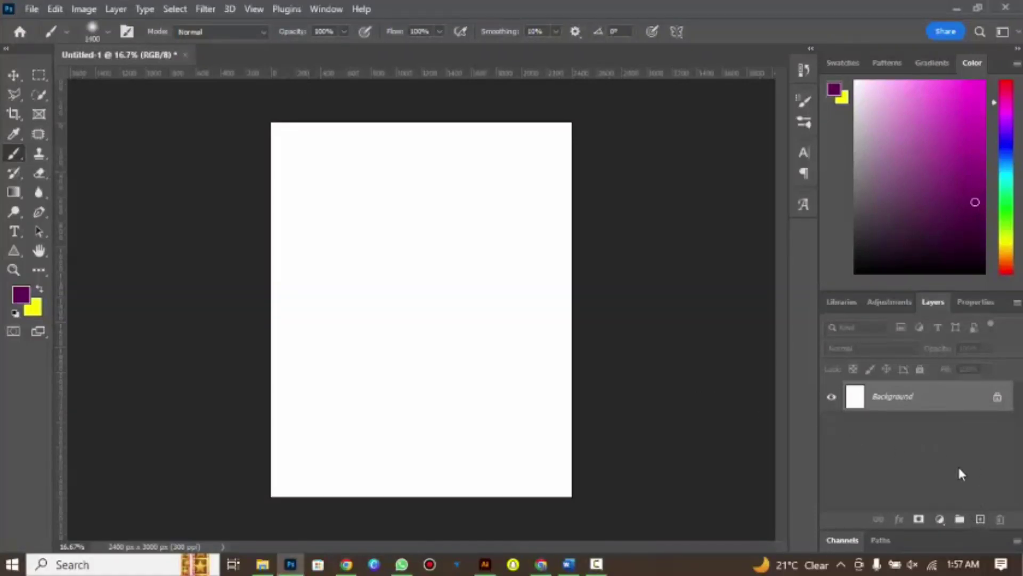
# Add a Solid Color fill layer in dark purple #5f0752 covering the whole canvas
pyautogui.click(981, 520)
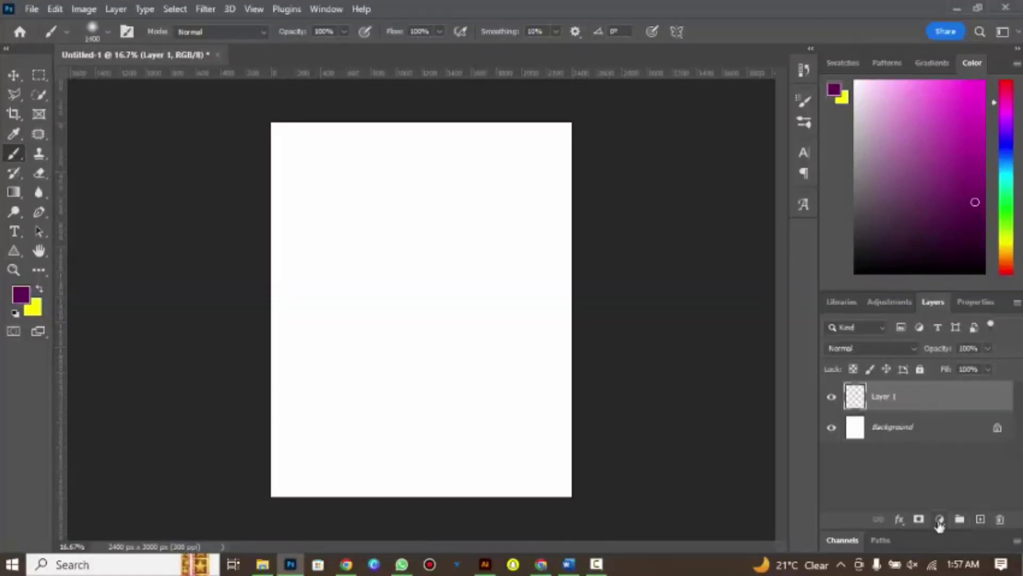
pyautogui.click(940, 519)
pyautogui.click(928, 258)
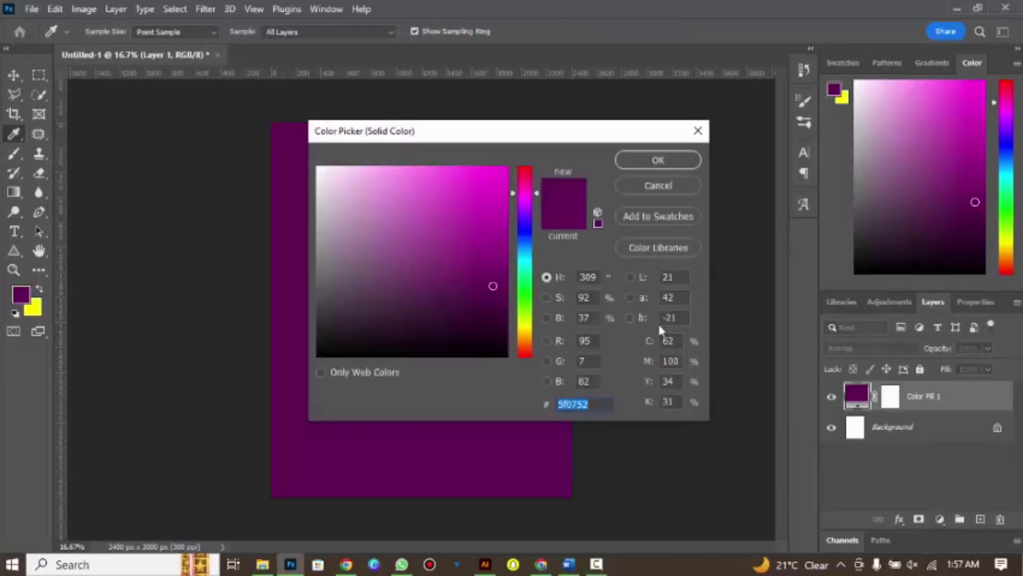
pyautogui.click(652, 163)
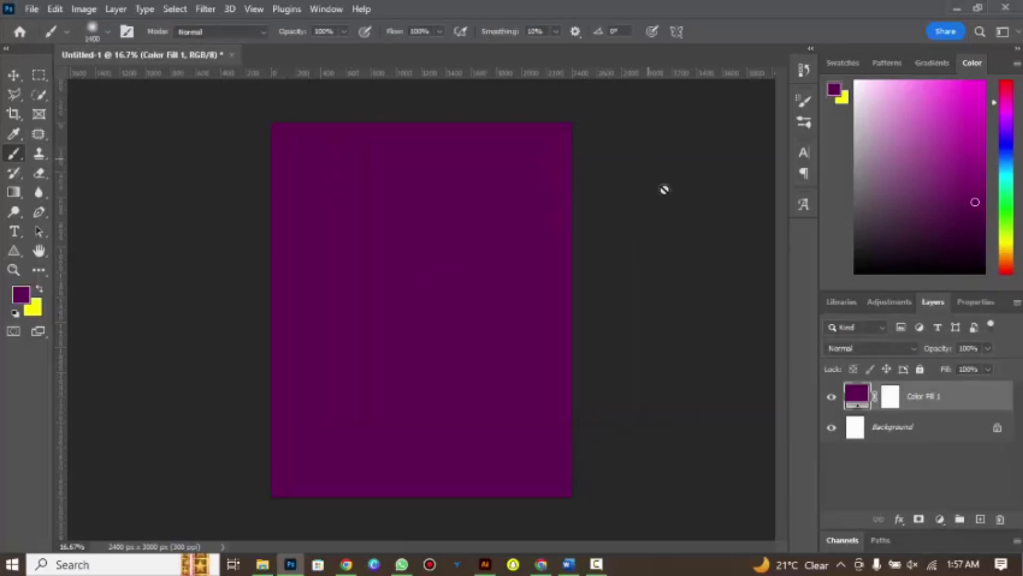
# Create a new layer and set up a large Soft Round brush with white foreground
pyautogui.click(981, 519)
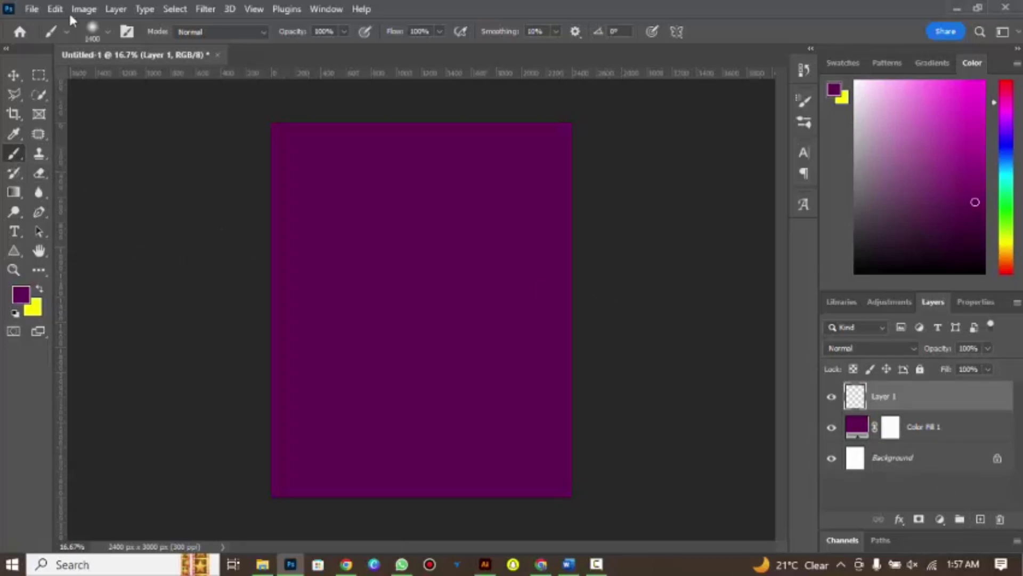
pyautogui.click(106, 33)
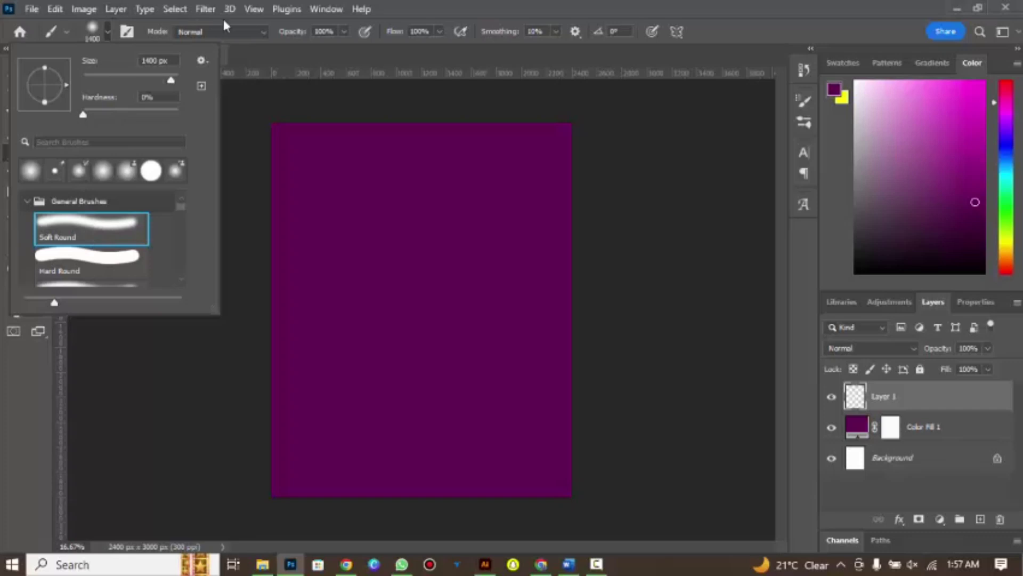
pyautogui.click(395, 8)
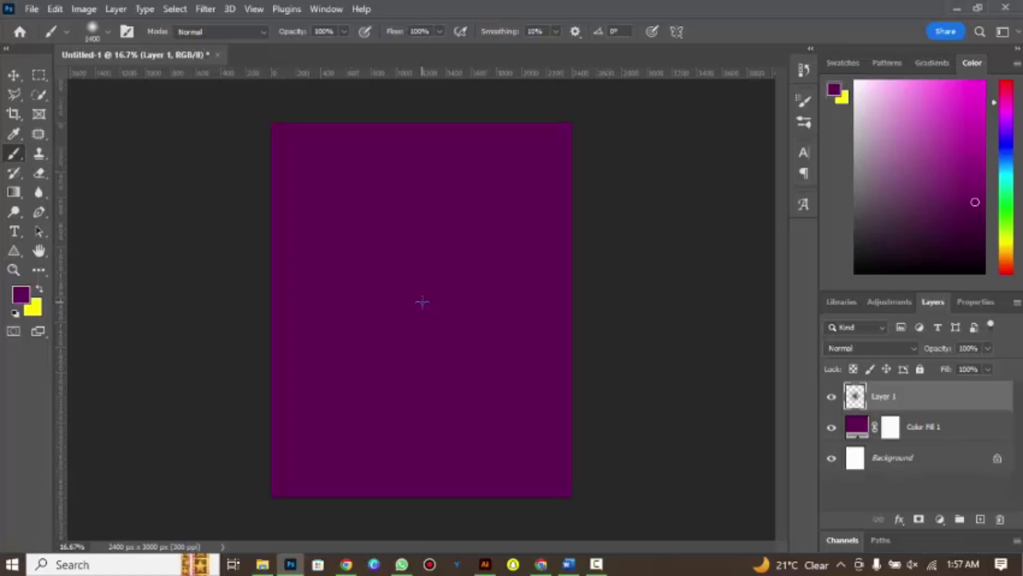
pyautogui.click(21, 294)
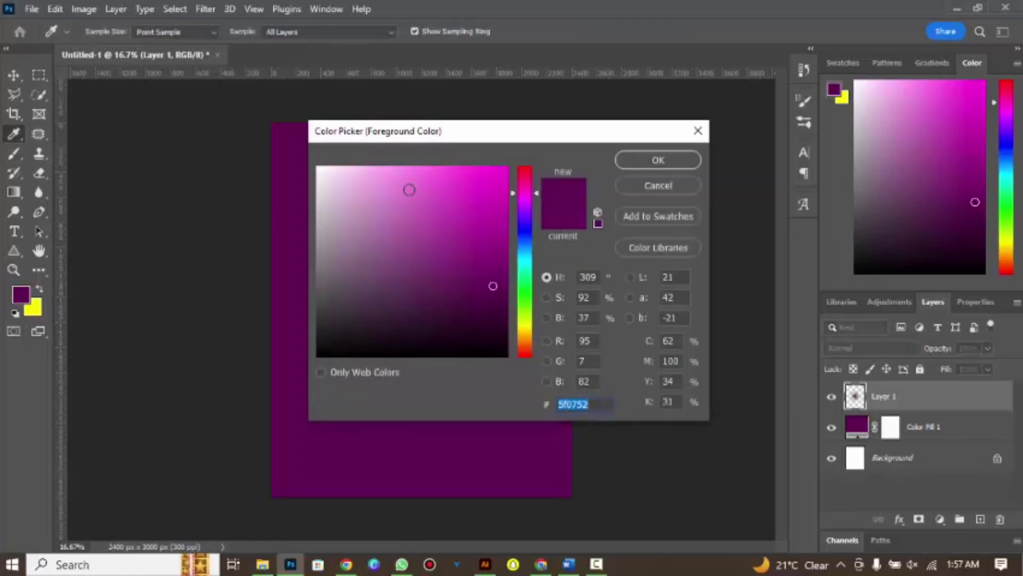
pyautogui.click(317, 168)
pyautogui.click(643, 162)
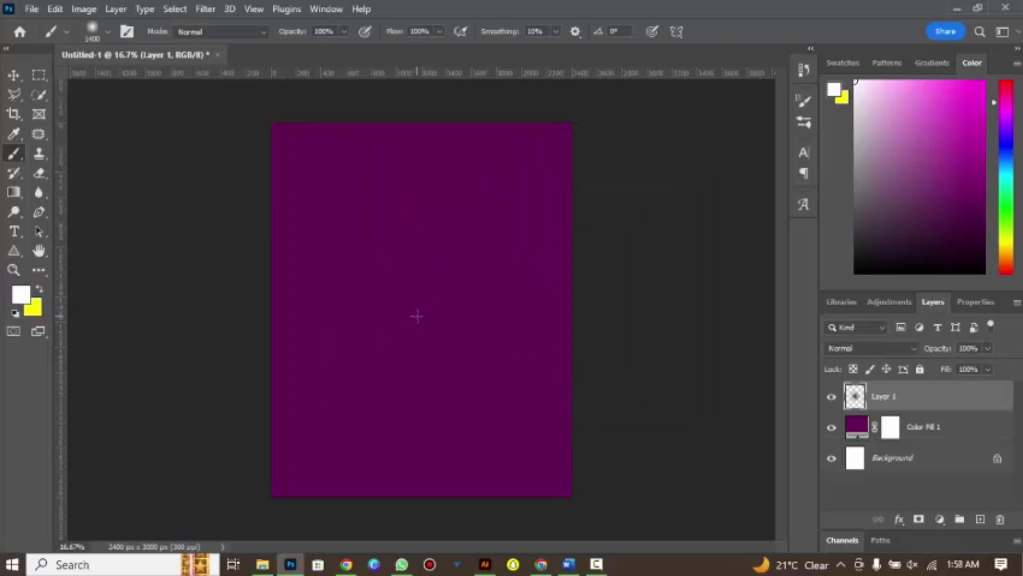
# Paint a soft white glow at the canvas centre and lower its layer opacity to 62%
pyautogui.click(417, 316)
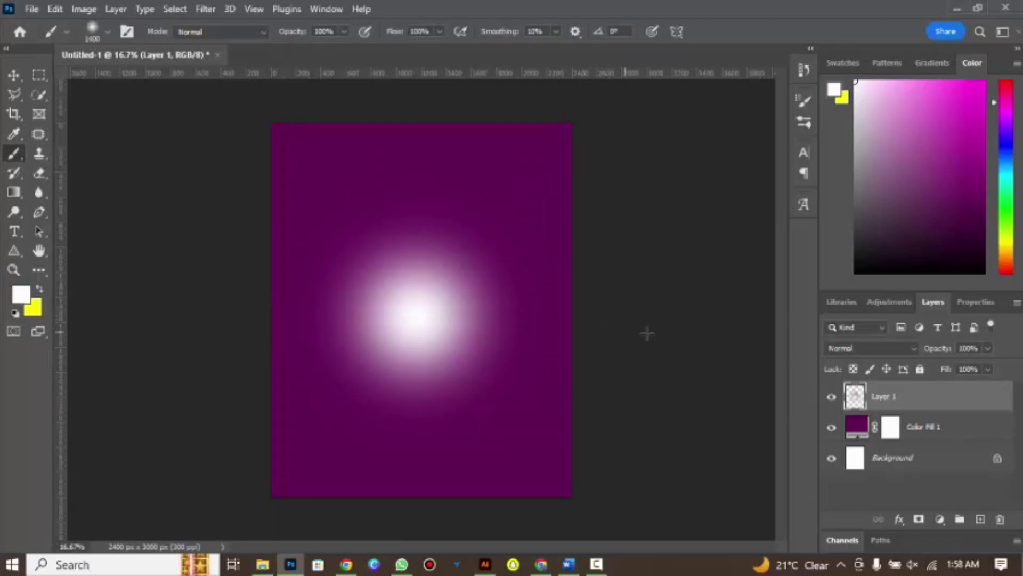
pyautogui.moveTo(937, 355); pyautogui.dragTo(914, 351)
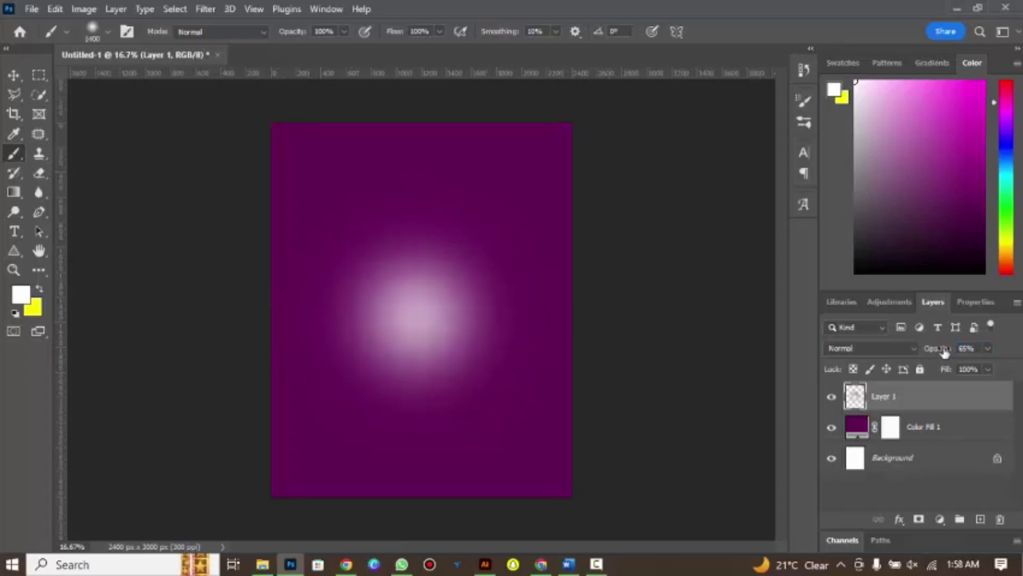
pyautogui.moveTo(941, 352); pyautogui.dragTo(939, 352)
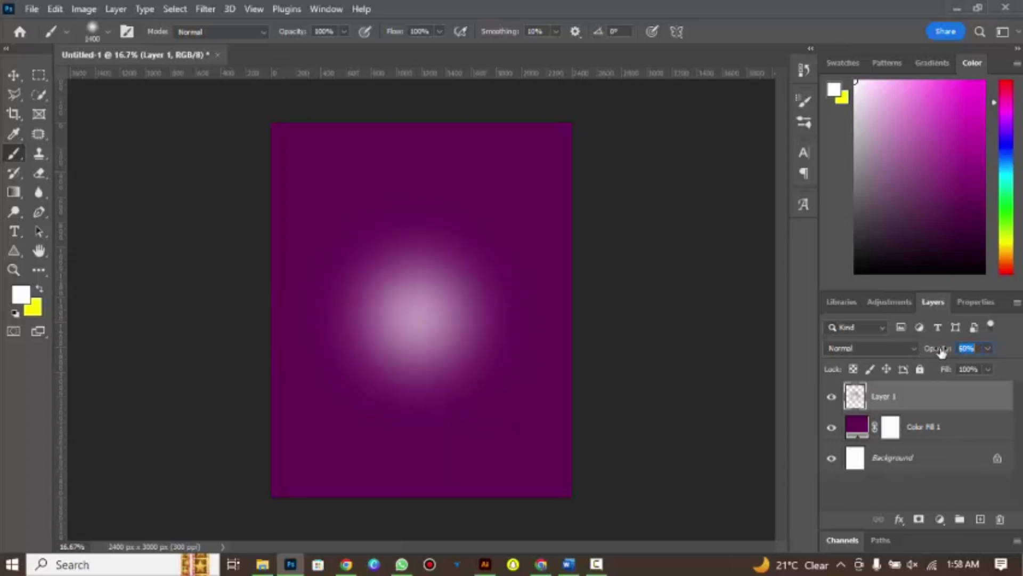
pyautogui.click(15, 252)
# Draw a white rectangle across the upper poster and round its corners to 240 px
pyautogui.click(42, 252)
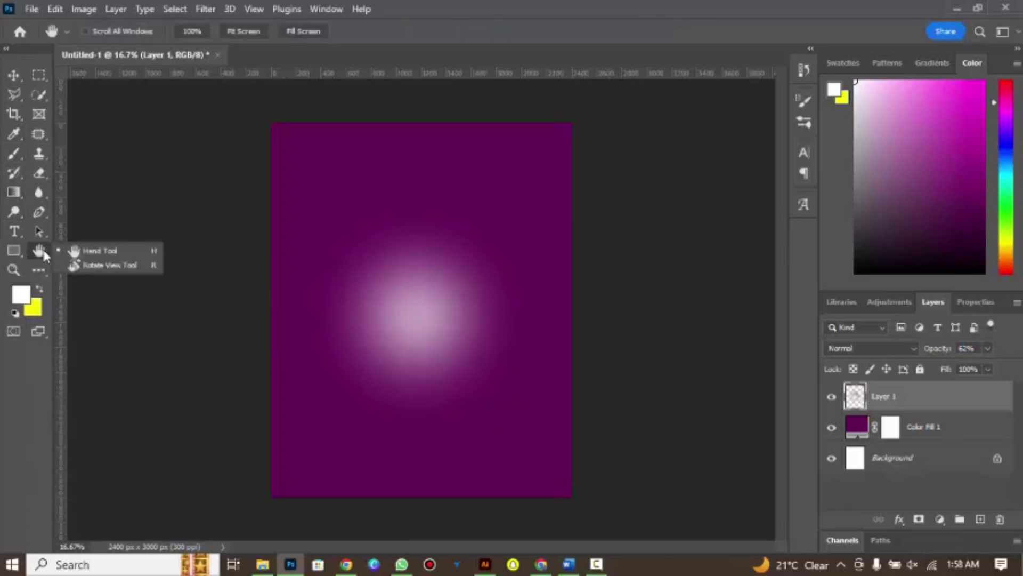
pyautogui.moveTo(14, 250); pyautogui.dragTo(82, 251)
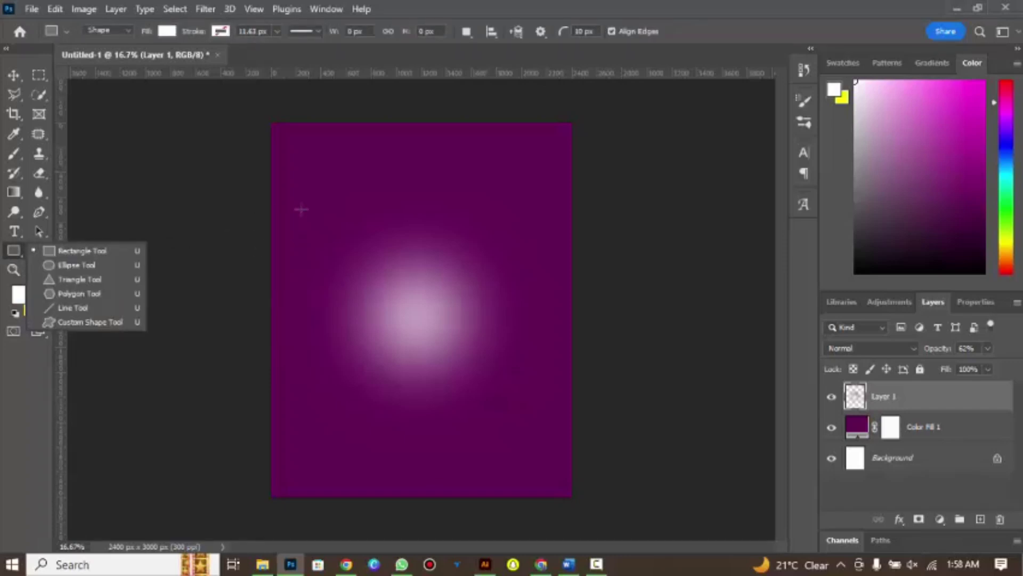
pyautogui.moveTo(302, 210); pyautogui.dragTo(505, 270)
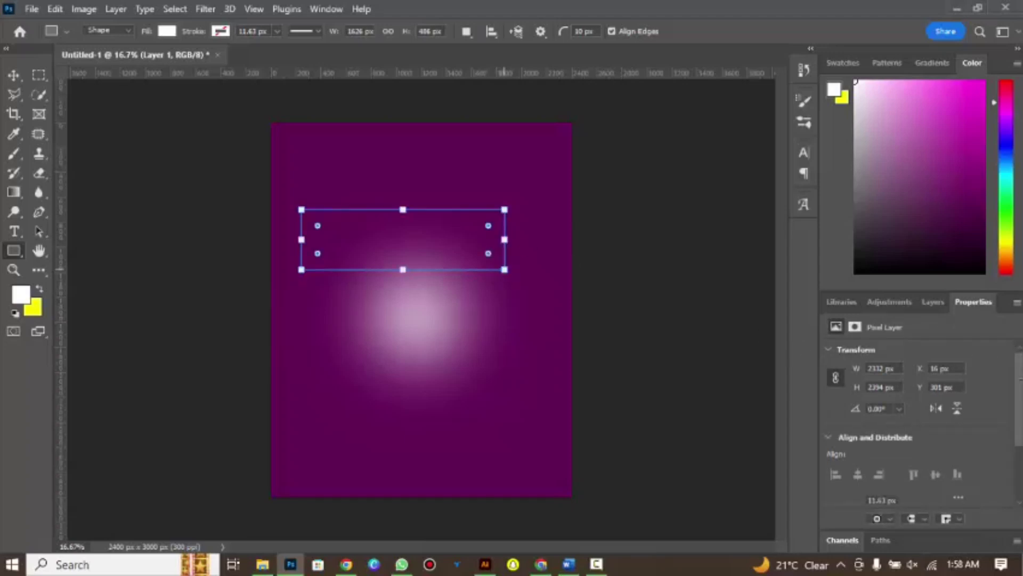
pyautogui.scroll(-1, 969, 416)
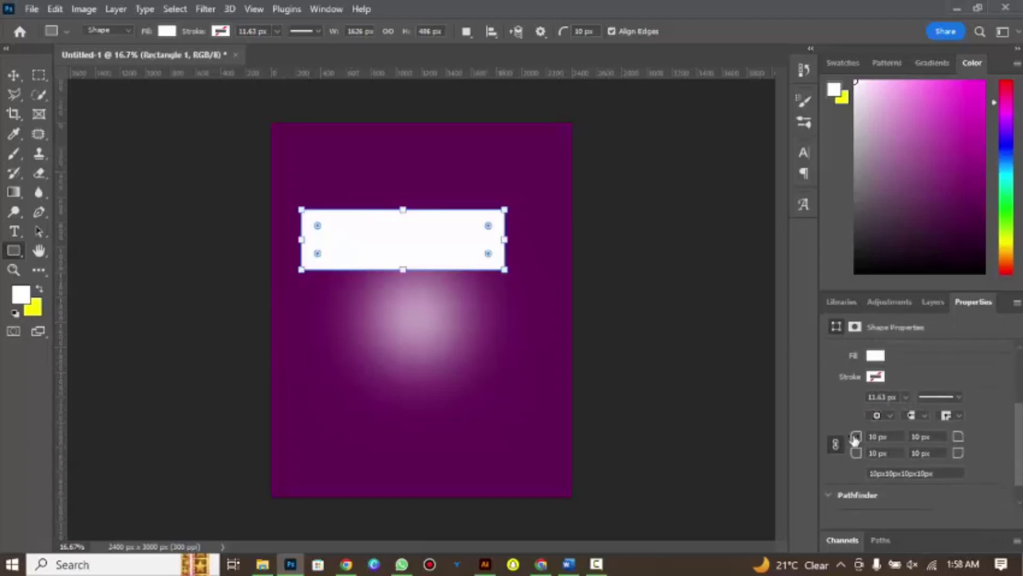
pyautogui.moveTo(855, 438)
pyautogui.mouseDown()
pyautogui.moveTo(1019, 430)
pyautogui.moveTo(1018, 371)
pyautogui.mouseUp()
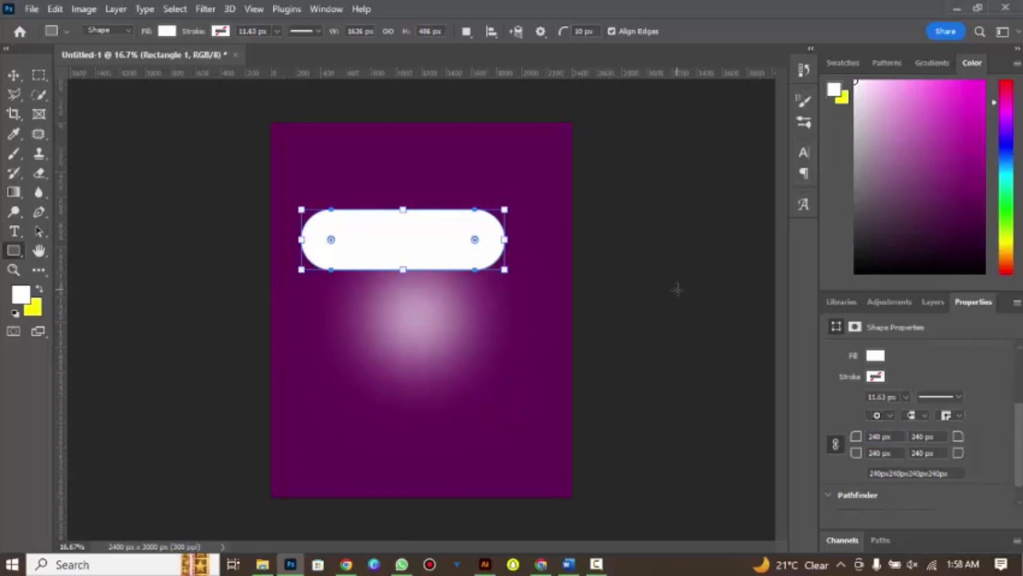
pyautogui.click(18, 76)
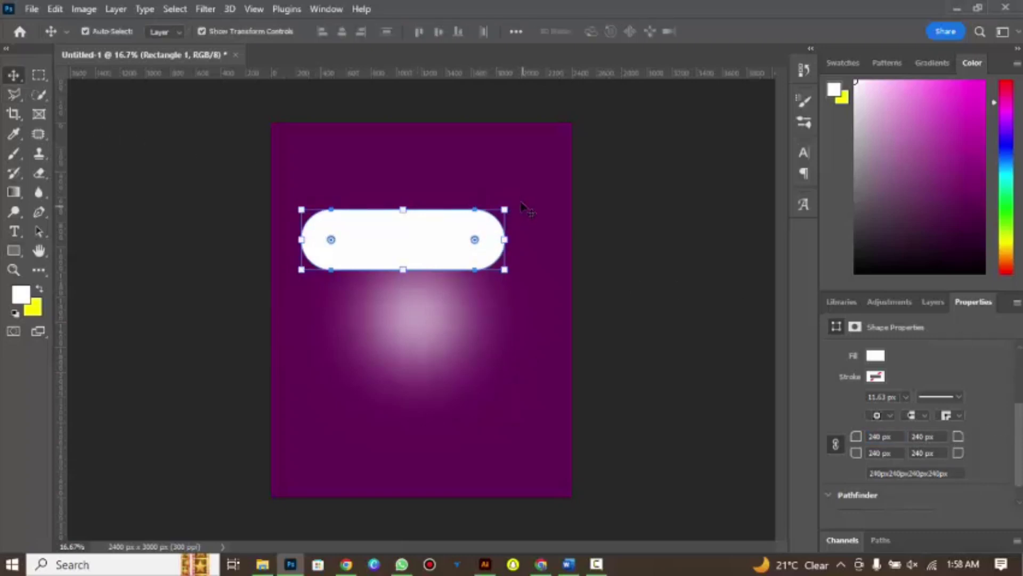
# Rotate the pill to about -24°, shift it slightly right, and shrink its height
pyautogui.moveTo(513, 197); pyautogui.dragTo(472, 176)
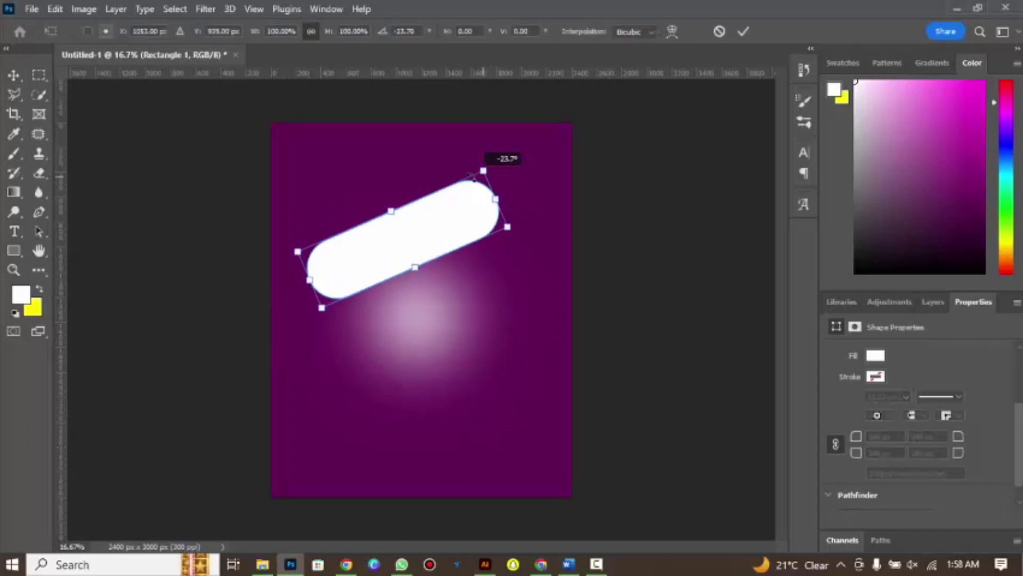
pyautogui.moveTo(445, 238)
pyautogui.mouseDown()
pyautogui.moveTo(460, 240)
pyautogui.moveTo(475, 298)
pyautogui.mouseUp()
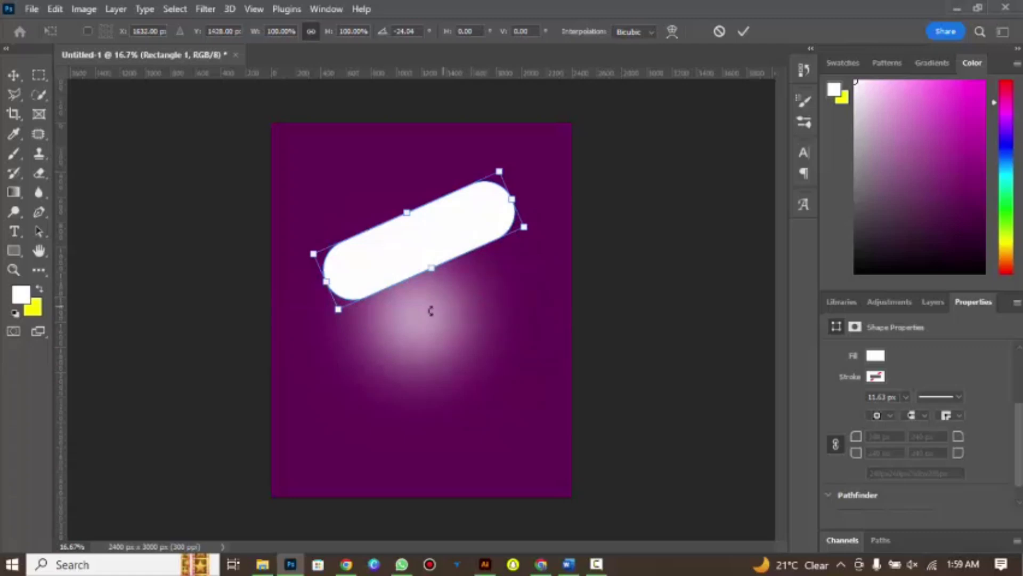
pyautogui.moveTo(431, 268)
pyautogui.mouseDown()
pyautogui.moveTo(426, 255)
pyautogui.moveTo(442, 274)
pyautogui.mouseUp()
# Commit the transform and duplicate the pill, placing the middle copy between the others
pyautogui.click(744, 32)
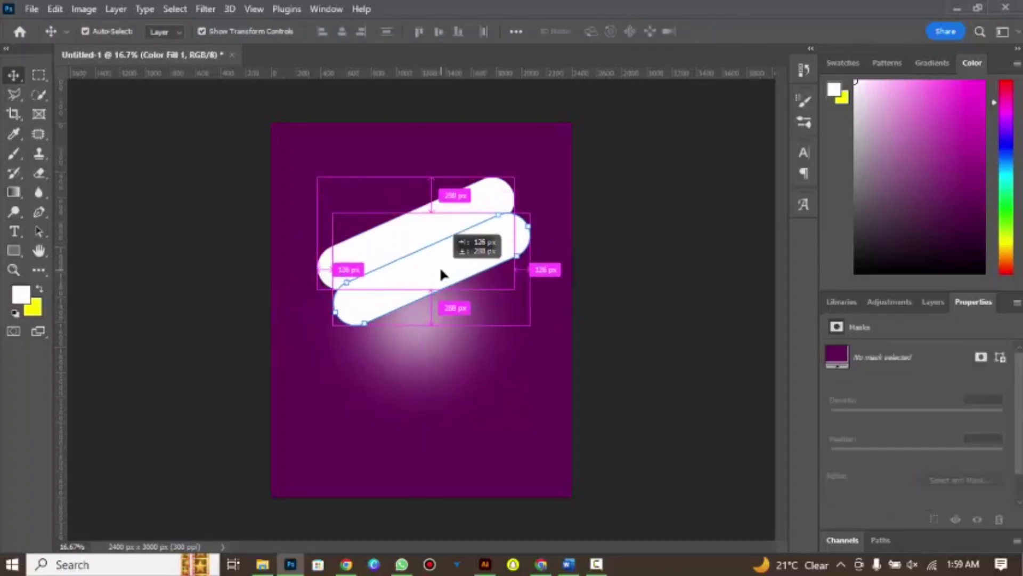
pyautogui.moveTo(440, 270)
pyautogui.mouseDown()
pyautogui.moveTo(469, 333)
pyautogui.moveTo(444, 336)
pyautogui.mouseUp()
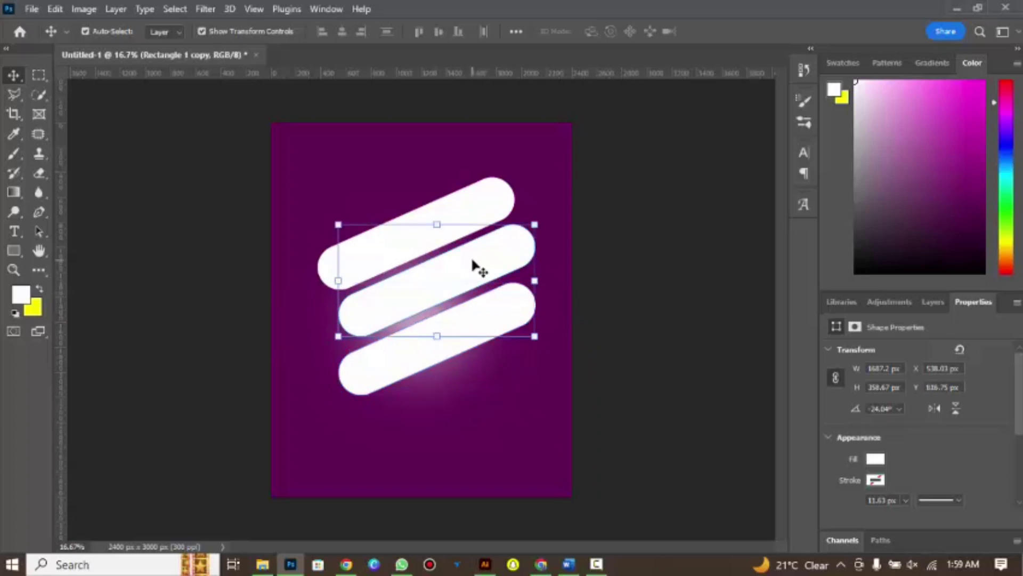
pyautogui.moveTo(472, 266); pyautogui.dragTo(452, 278)
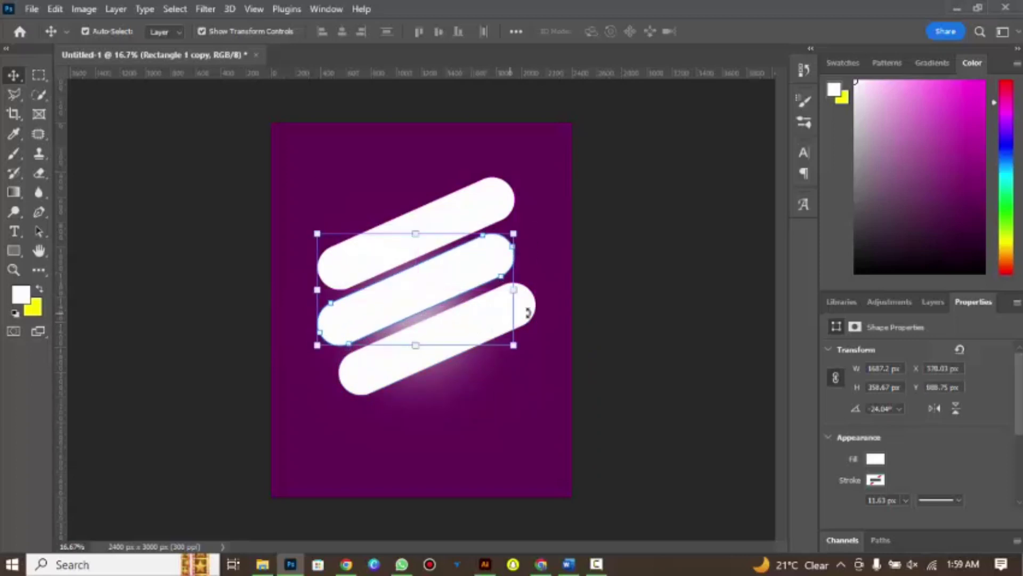
pyautogui.hotkey('ctrl', 't')
pyautogui.press('Return')
pyautogui.hotkey('ctrl', 't')
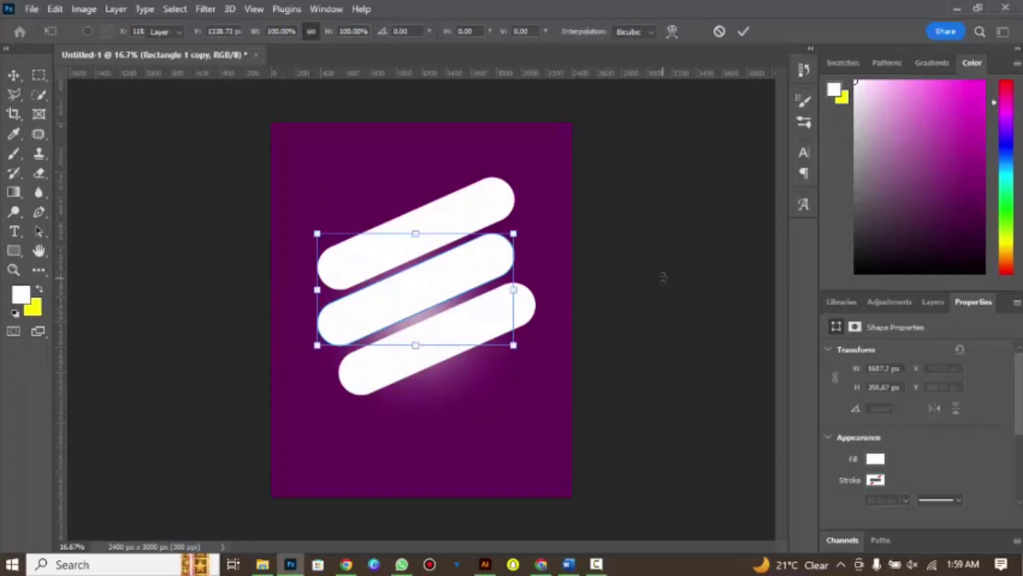
pyautogui.press('Return')
# Move the bottom pill left so the three diagonal bars line up evenly
pyautogui.click(505, 323)
pyautogui.moveTo(505, 323); pyautogui.dragTo(486, 331)
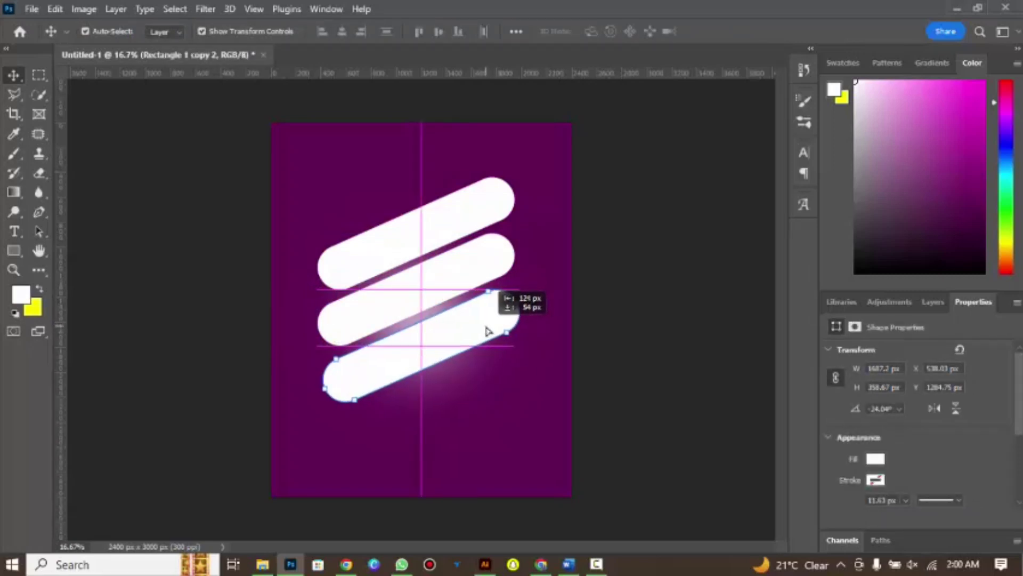
pyautogui.moveTo(486, 331); pyautogui.dragTo(488, 331)
# Align the three pill layers on their horizontal centres and move them up together
pyautogui.click(659, 202)
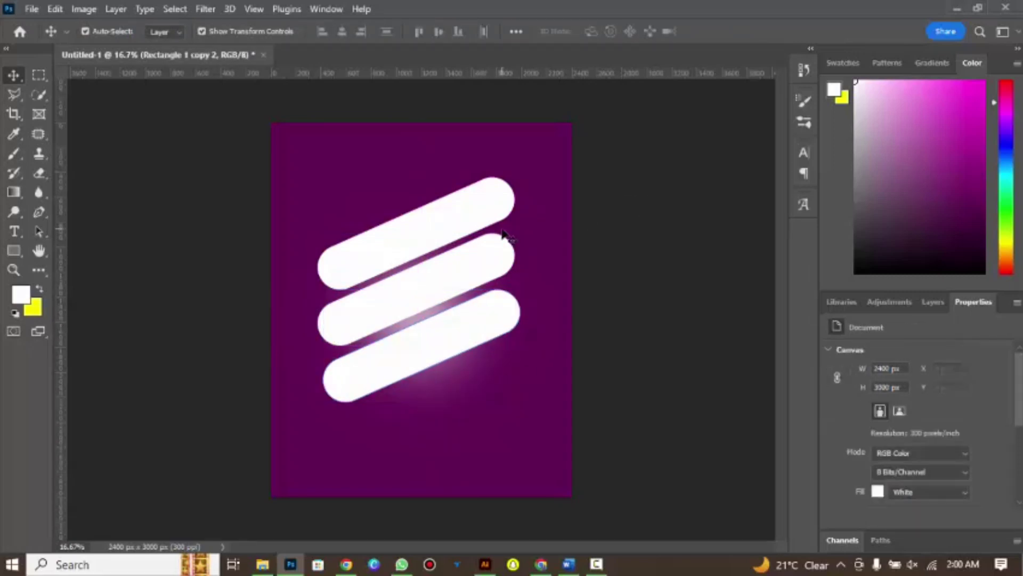
pyautogui.click(934, 305)
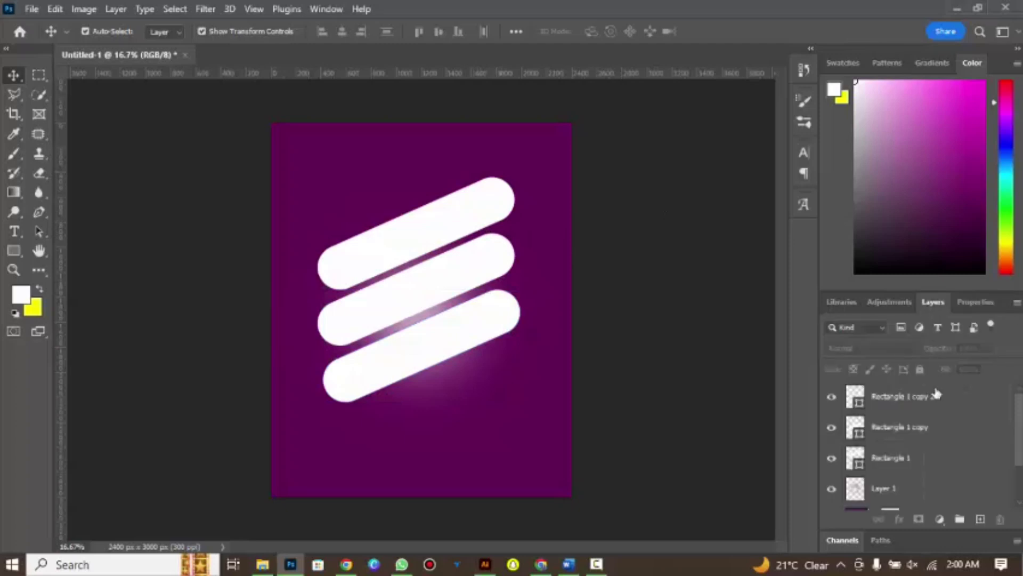
pyautogui.click(936, 397)
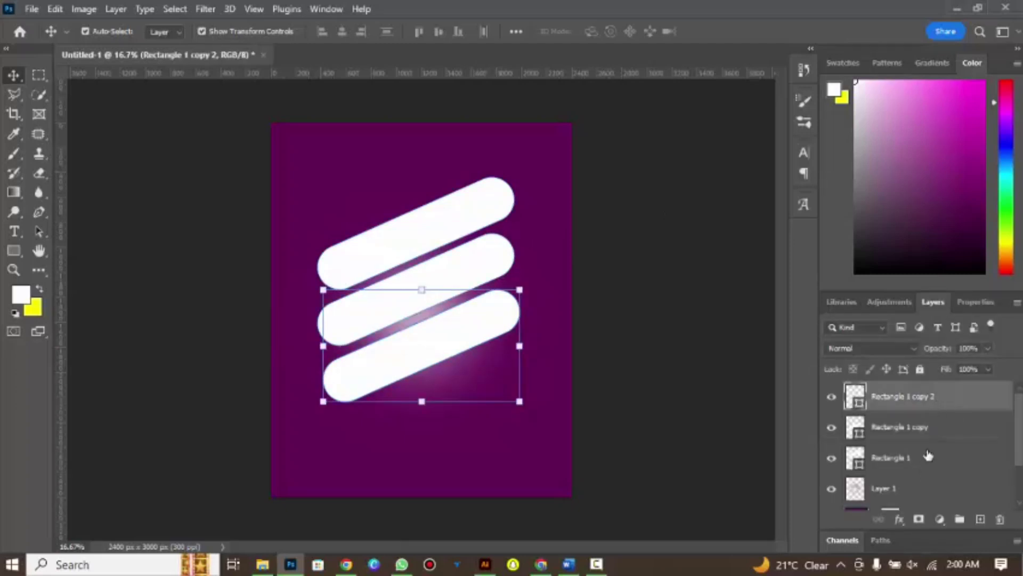
pyautogui.keyDown('shift'); pyautogui.click(928, 468); pyautogui.keyUp('shift')
pyautogui.click(344, 31)
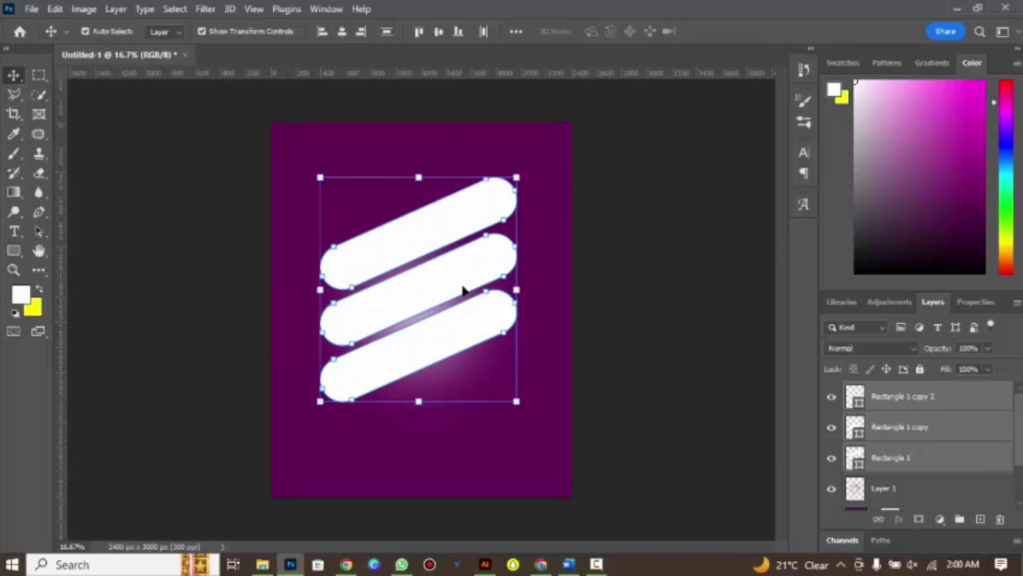
pyautogui.moveTo(463, 289); pyautogui.dragTo(461, 275)
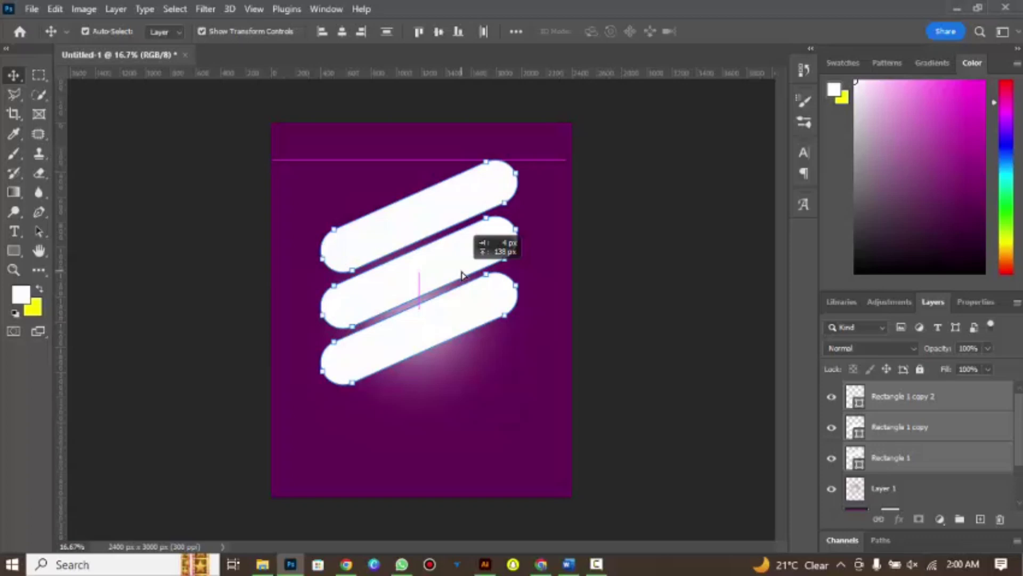
pyautogui.click(605, 283)
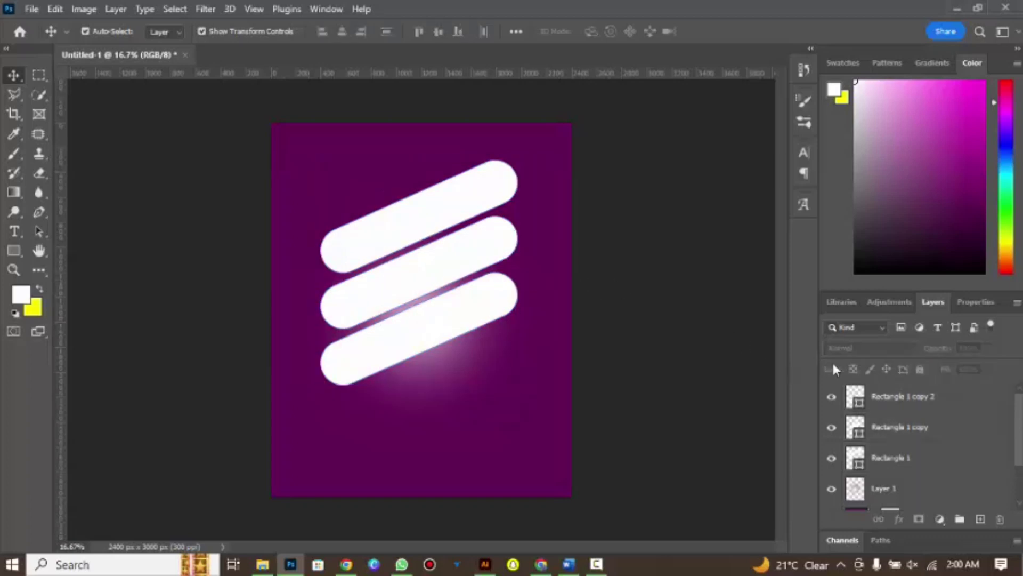
# Group Rectangle 1, Rectangle 1 copy and Rectangle 1 copy 2 into Group 1
pyautogui.click(909, 398)
pyautogui.keyDown('shift'); pyautogui.click(913, 455); pyautogui.keyUp('shift')
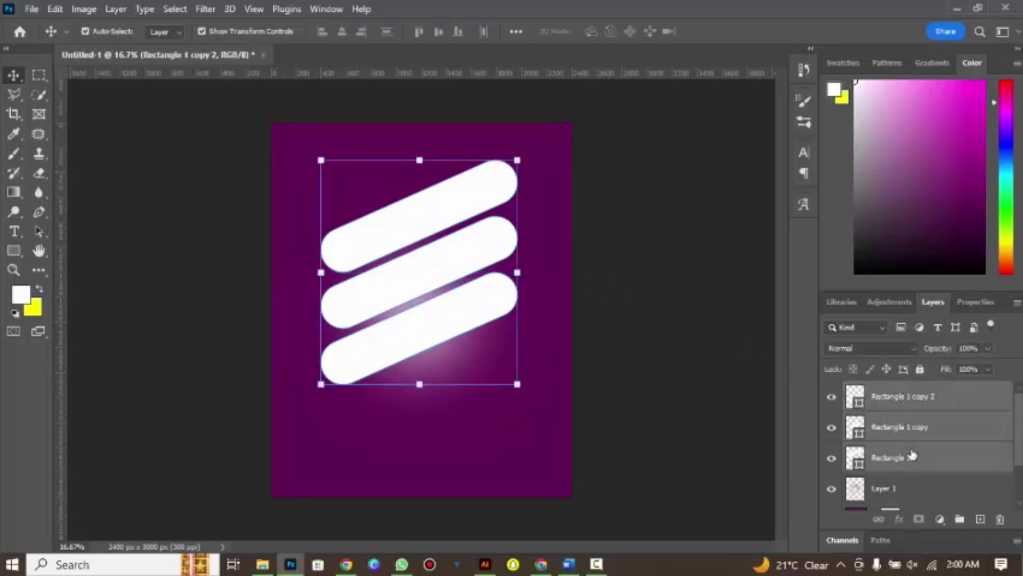
pyautogui.click(960, 519)
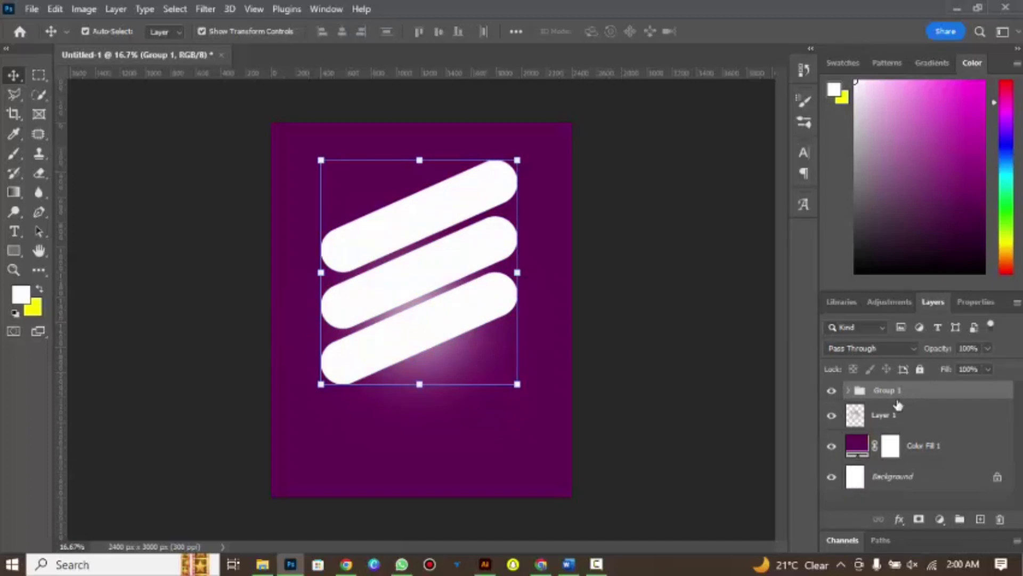
# Place the Elsa image into the poster as an embedded layer
pyautogui.click(32, 9)
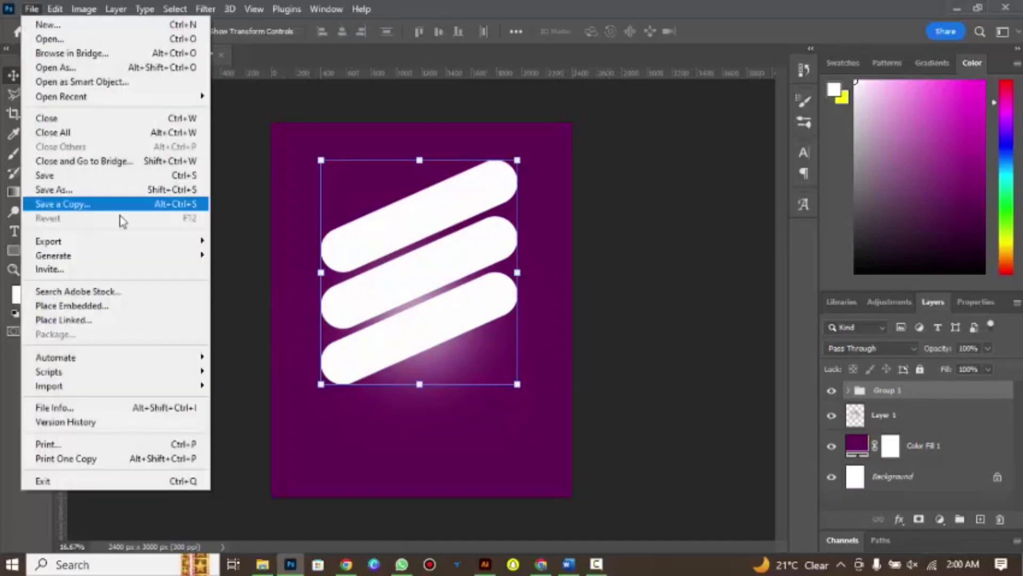
pyautogui.click(109, 306)
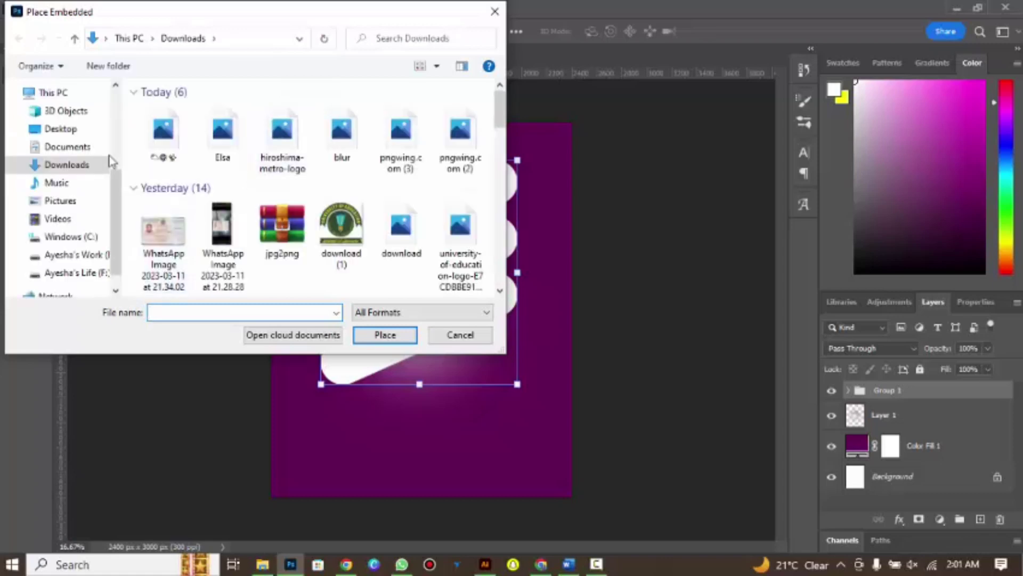
pyautogui.click(235, 158)
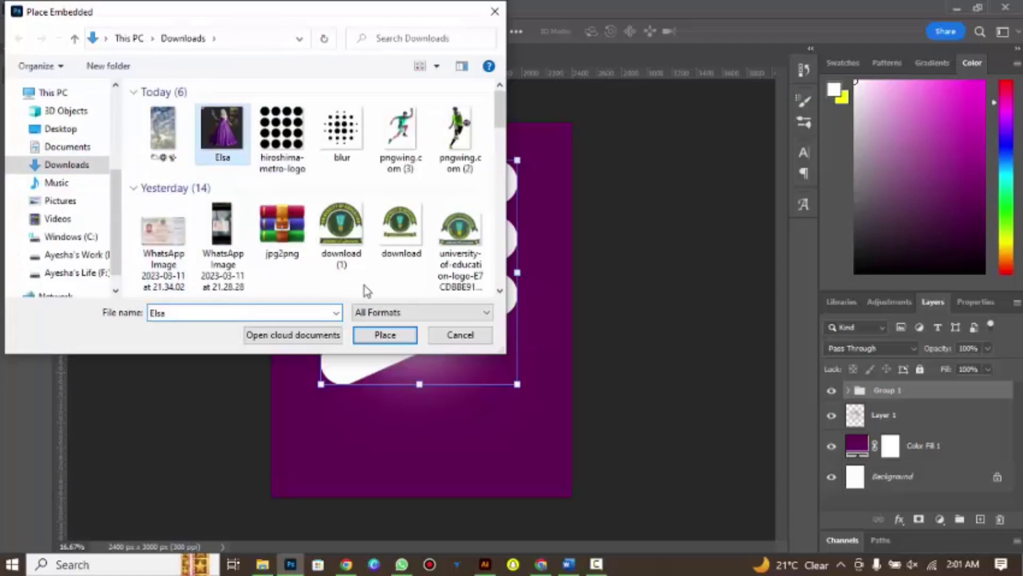
pyautogui.click(372, 336)
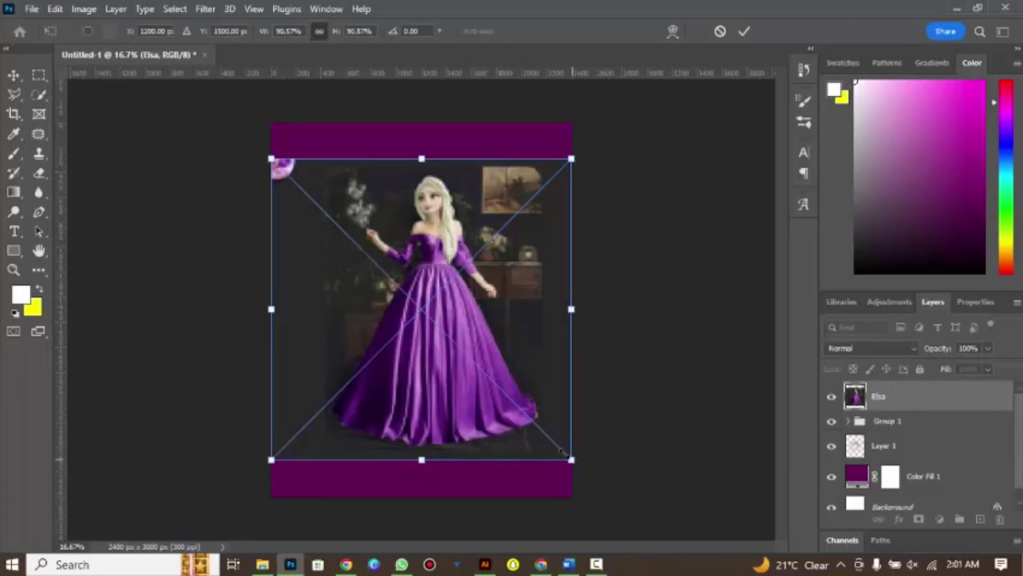
# Scale the Elsa image to about 85.82% and position it over the capsules
pyautogui.moveTo(563, 452); pyautogui.dragTo(526, 399)
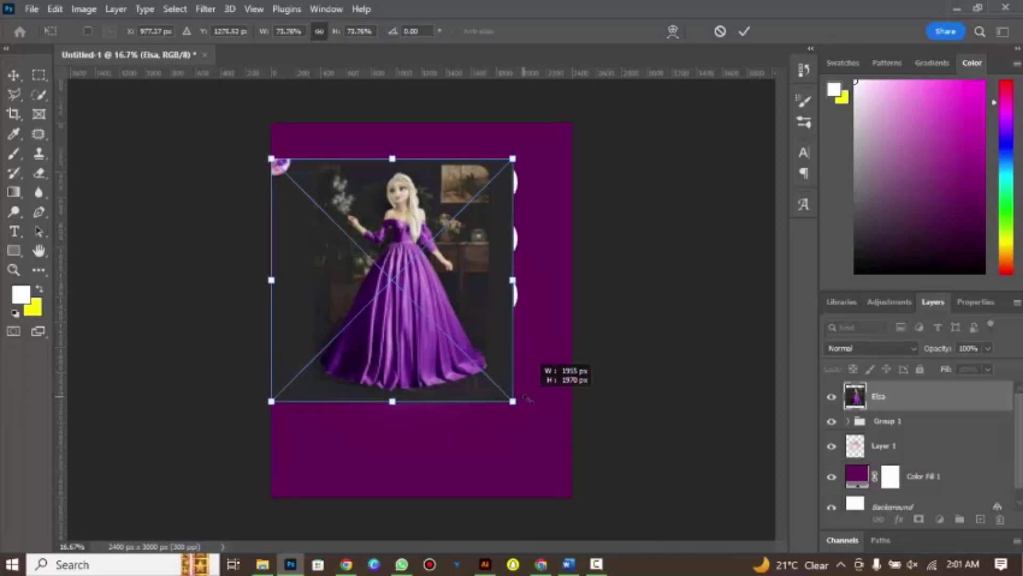
pyautogui.moveTo(554, 417); pyautogui.dragTo(558, 447)
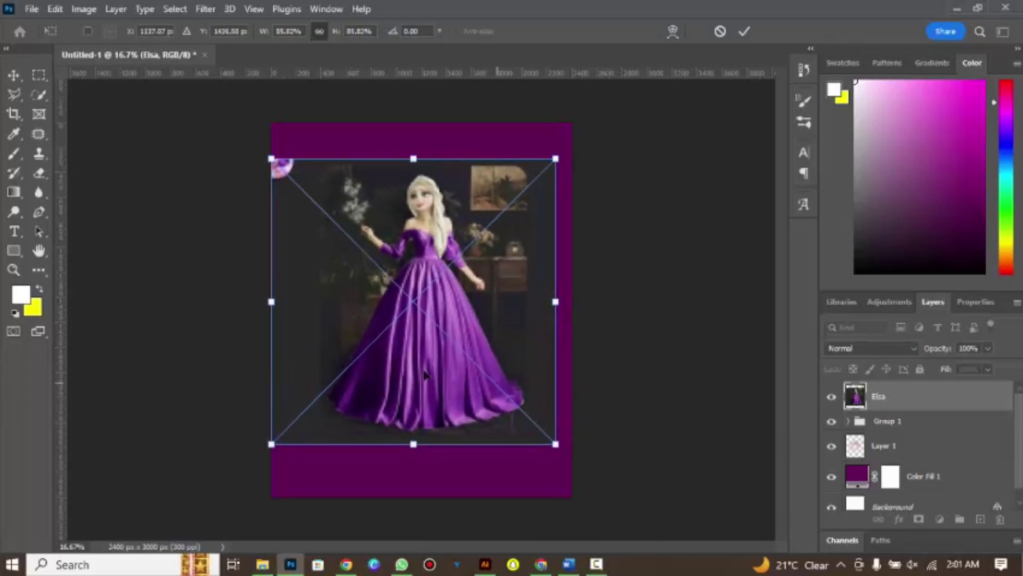
pyautogui.moveTo(422, 367)
pyautogui.mouseDown()
pyautogui.moveTo(436, 389)
pyautogui.moveTo(437, 362)
pyautogui.mouseUp()
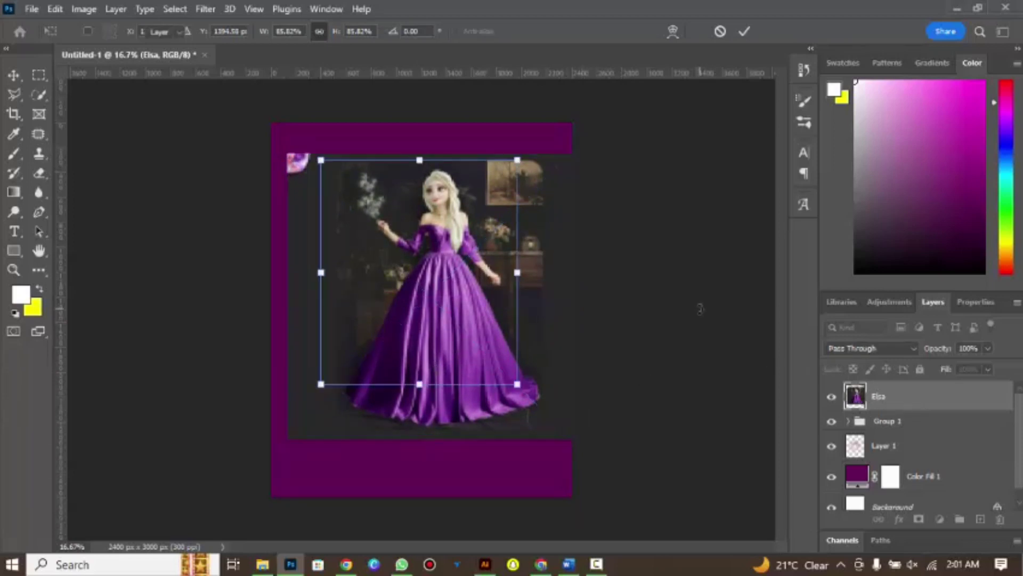
# Commit the Elsa resize and clip the Elsa layer to Group 1
pyautogui.press('Return')
pyautogui.rightClick(855, 382)
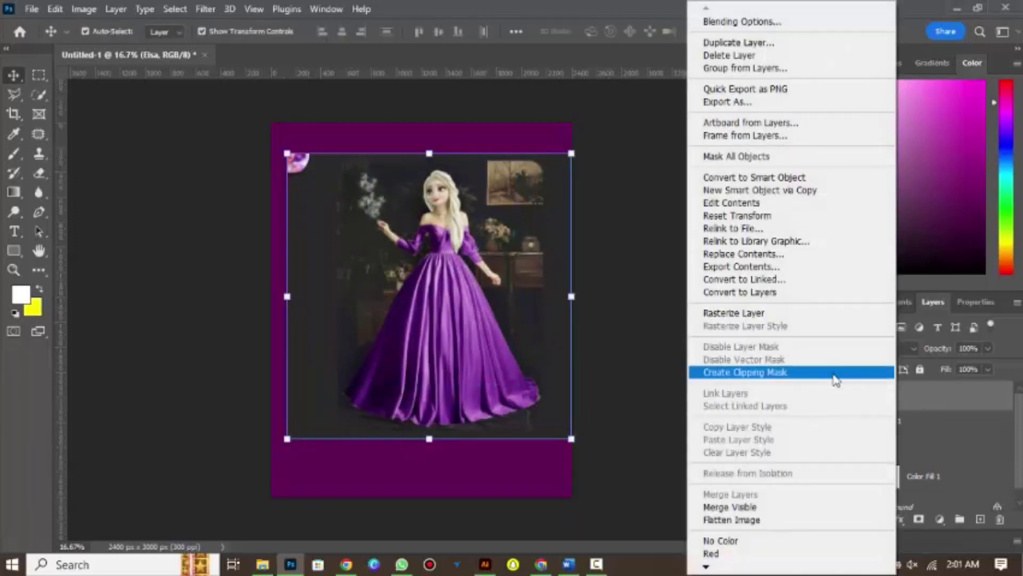
pyautogui.click(835, 373)
pyautogui.moveTo(457, 268); pyautogui.dragTo(457, 266)
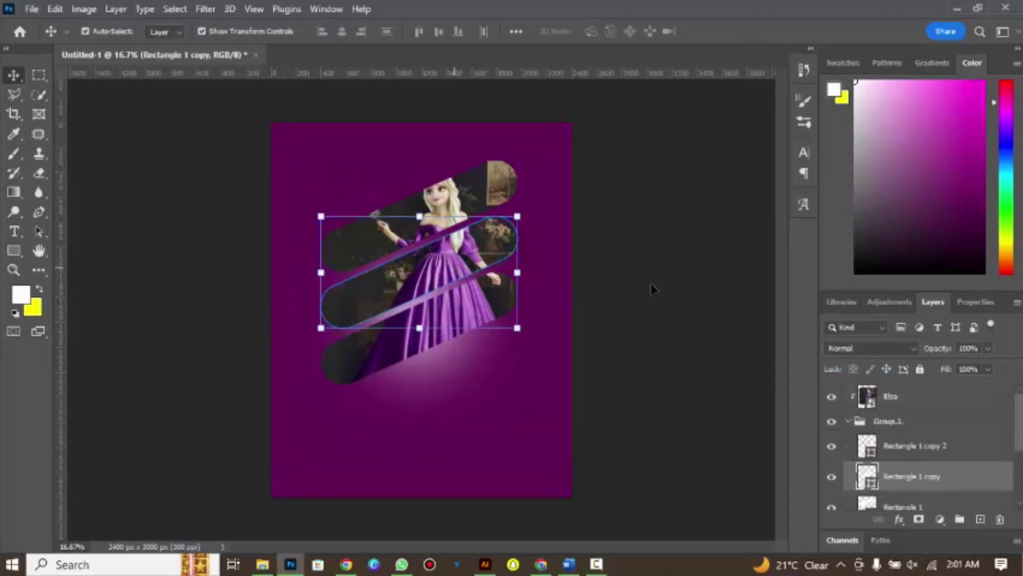
# Move the clipped Elsa image down 52 px within the capsules
pyautogui.click(895, 399)
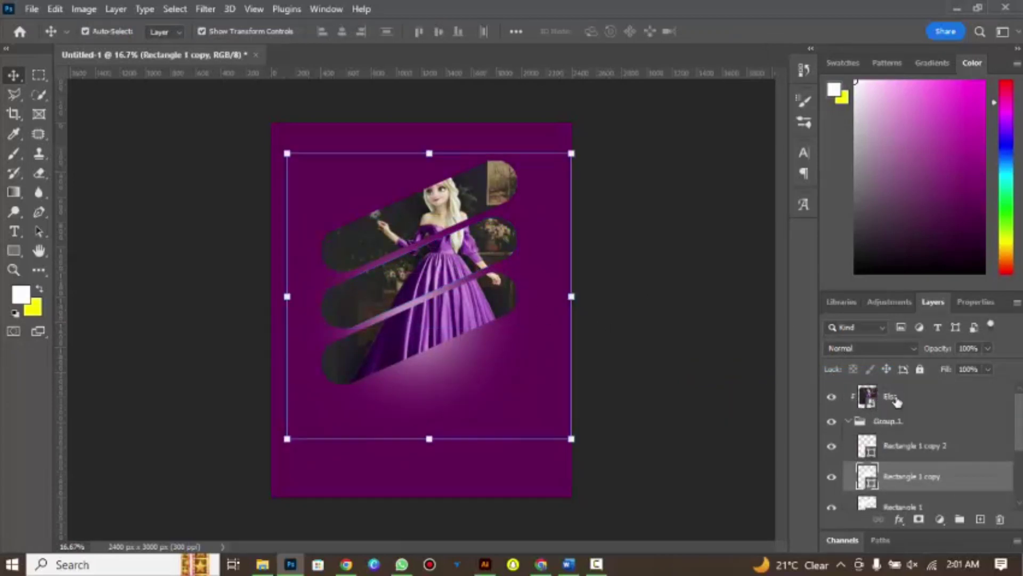
pyautogui.click(466, 255)
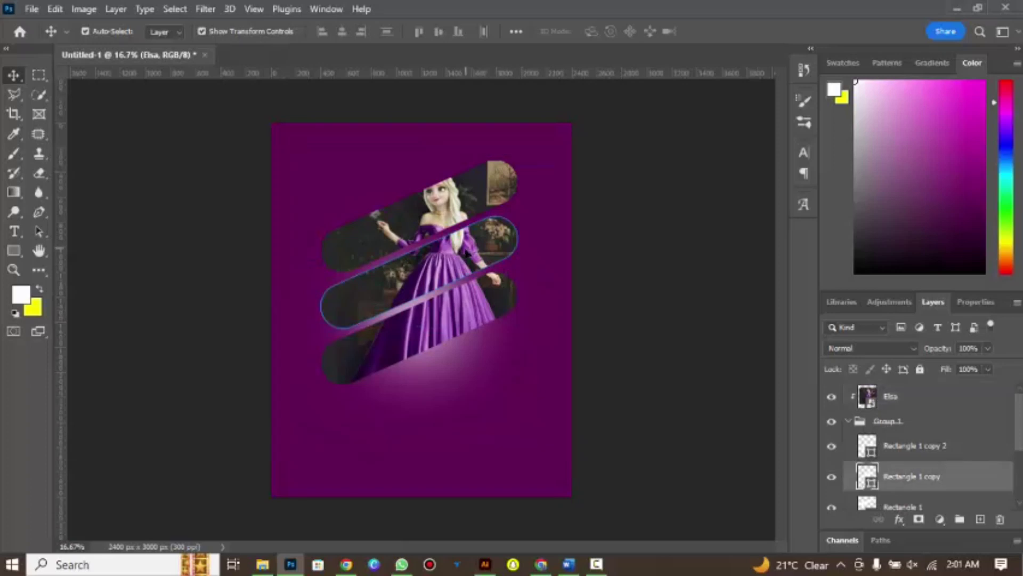
pyautogui.click(899, 397)
pyautogui.hotkey('ctrl', 't')
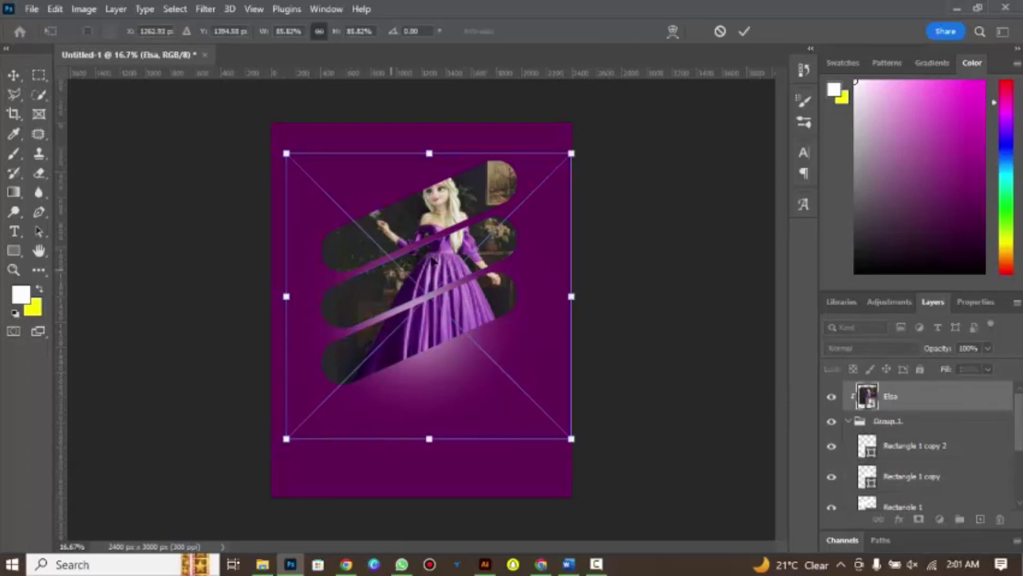
pyautogui.moveTo(452, 255); pyautogui.dragTo(451, 256)
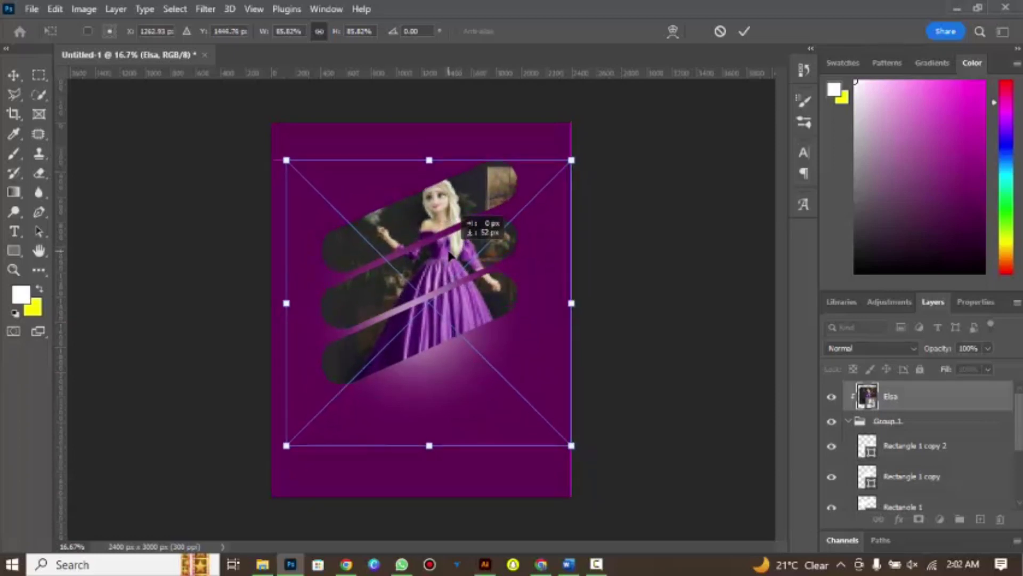
pyautogui.click(745, 31)
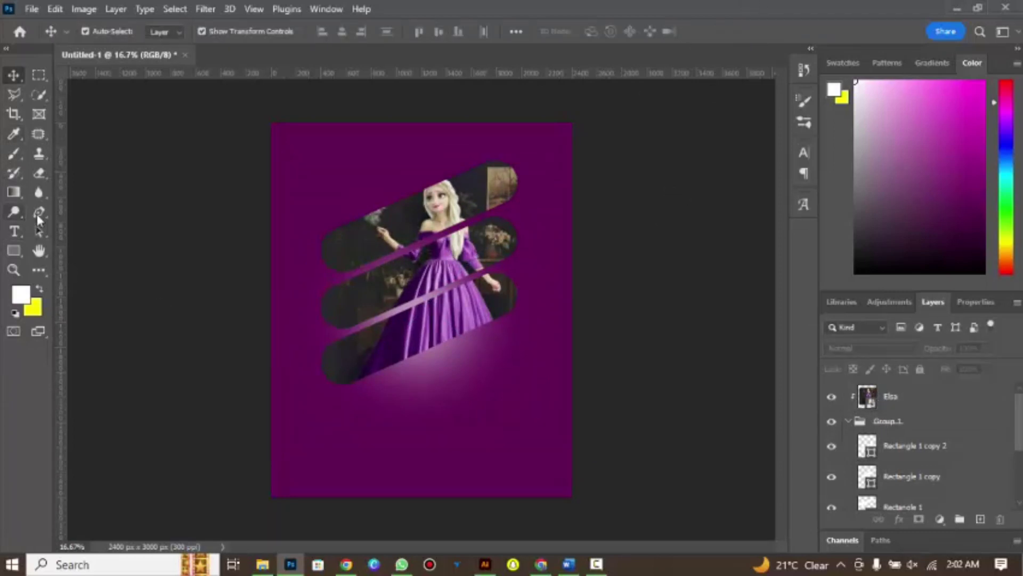
# Place the blur dot pattern image into the poster as an embedded layer
pyautogui.click(30, 9)
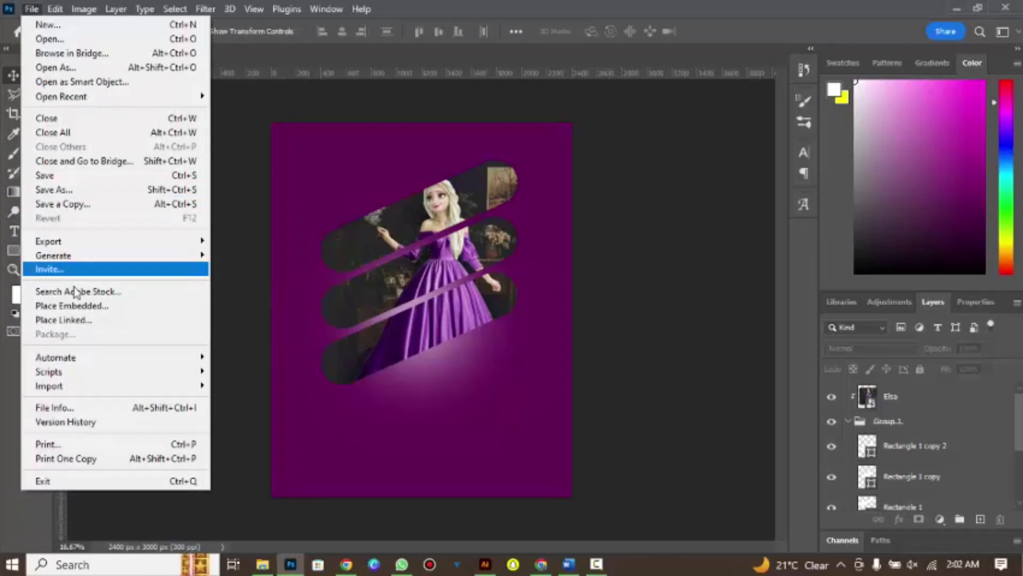
pyautogui.click(79, 312)
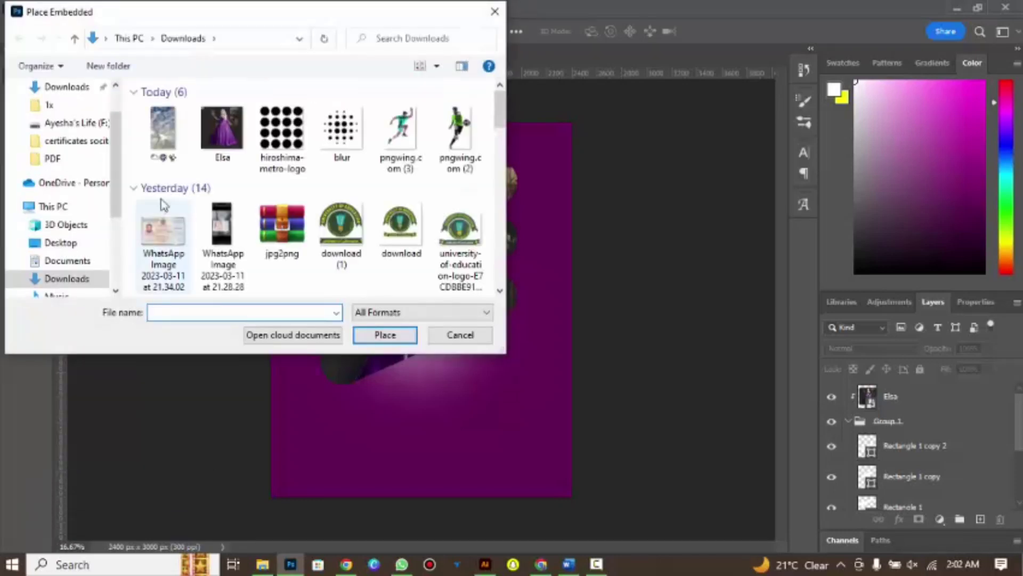
pyautogui.click(342, 149)
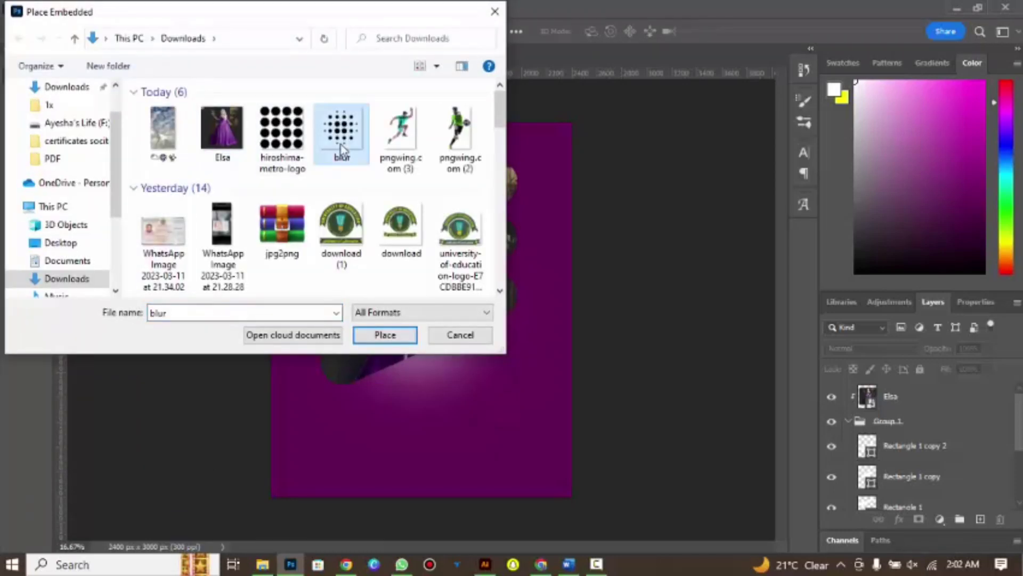
pyautogui.click(288, 131)
pyautogui.click(338, 137)
pyautogui.click(366, 334)
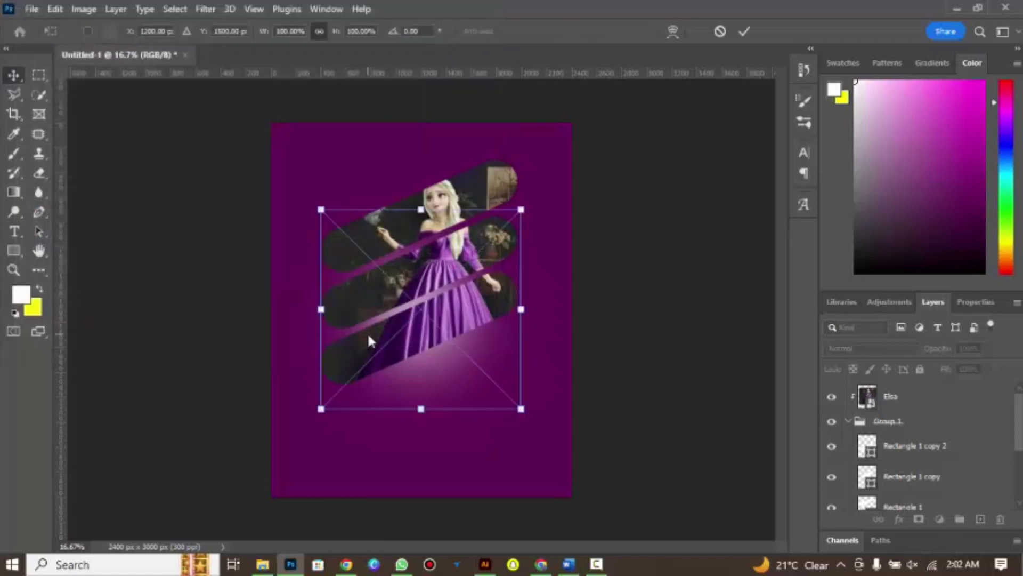
# Enlarge the blur pattern to about 135% and move it over the capsules
pyautogui.moveTo(522, 409); pyautogui.dragTo(637, 466)
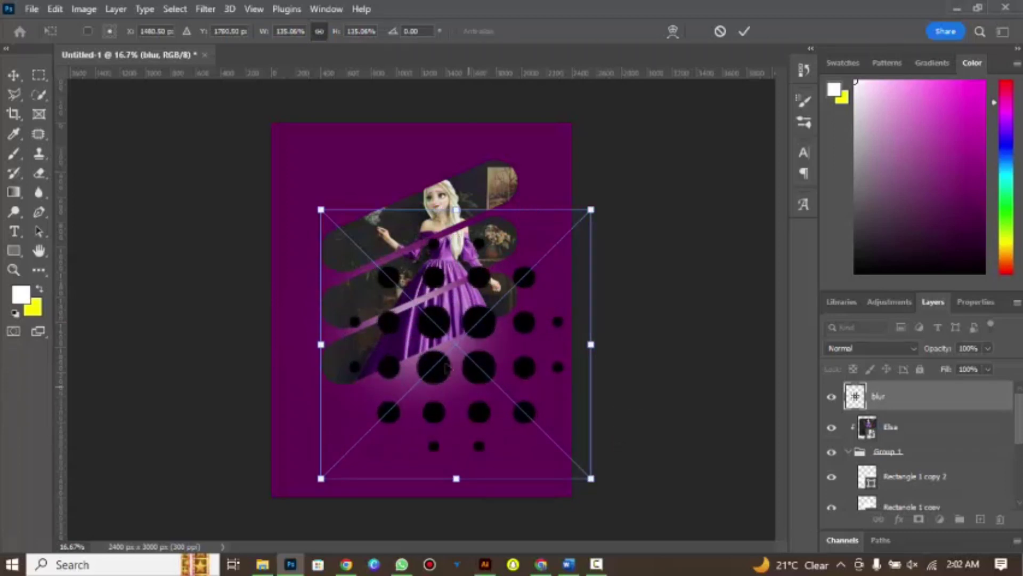
pyautogui.moveTo(469, 374); pyautogui.dragTo(445, 317)
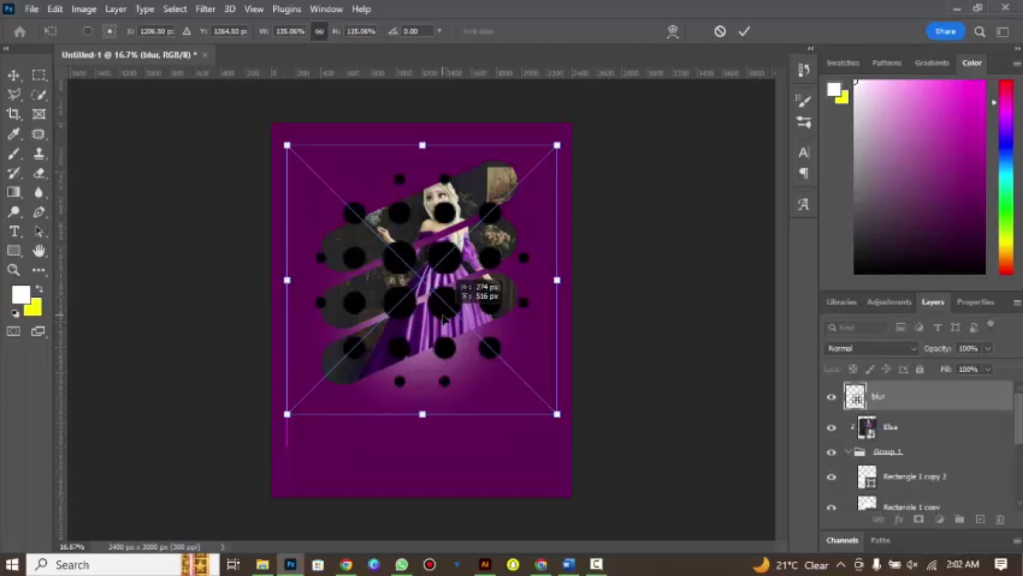
pyautogui.click(745, 31)
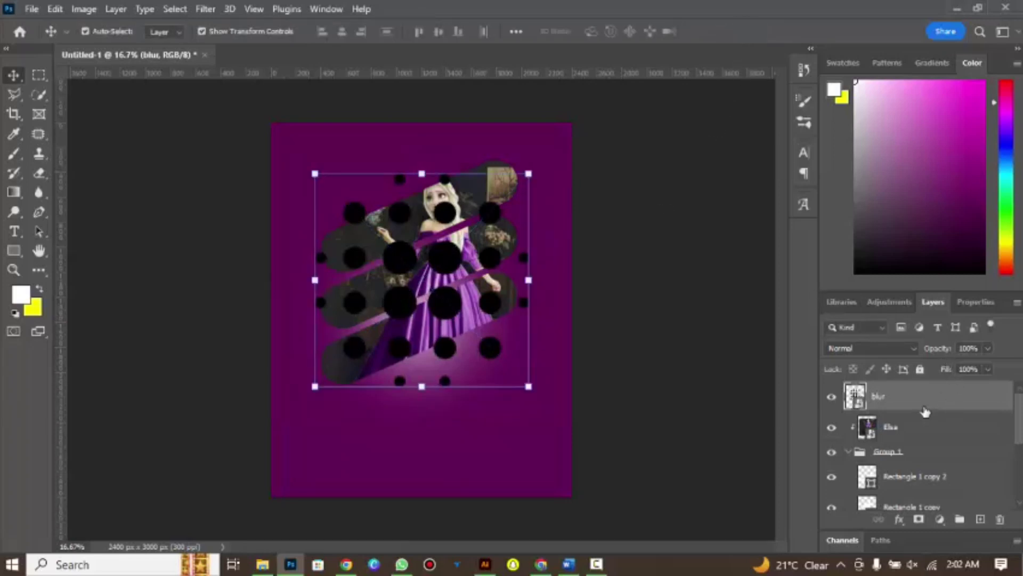
# Move the blur layer beneath the capsule shapes and set its opacity to 56%
pyautogui.moveTo(926, 404); pyautogui.dragTo(936, 483)
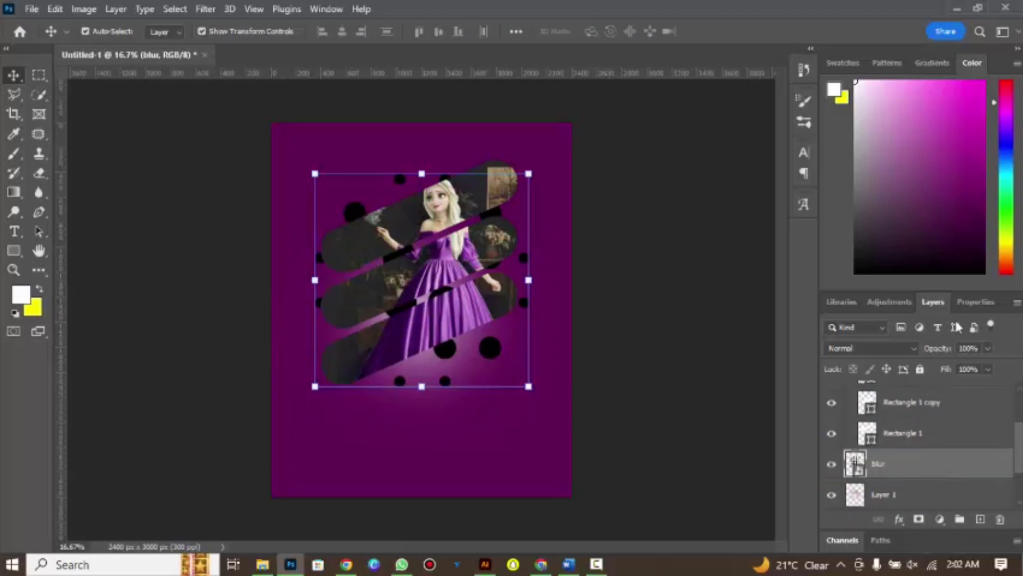
pyautogui.moveTo(939, 348); pyautogui.dragTo(931, 352)
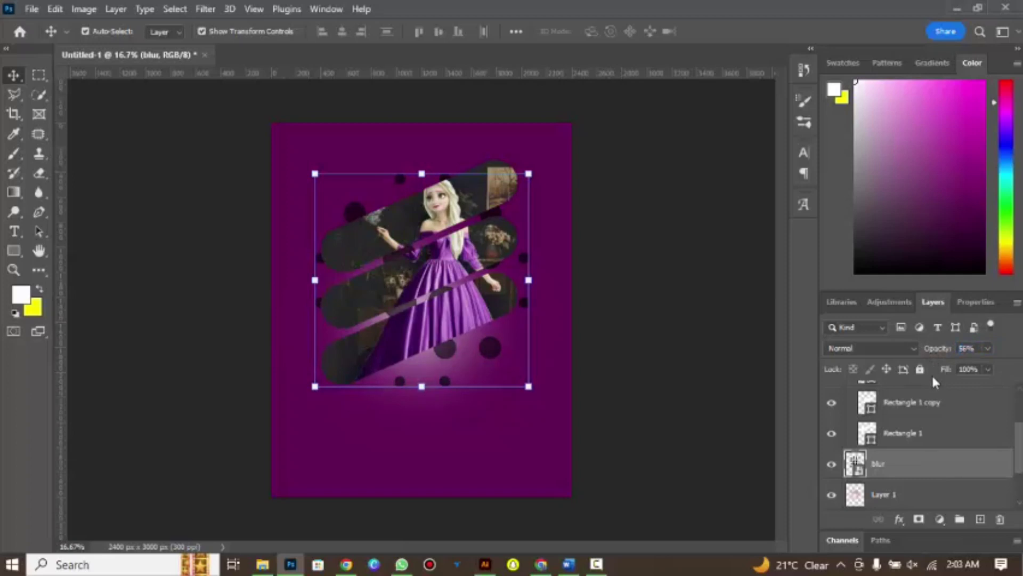
pyautogui.click(920, 459)
# Add a near-white (#fcf9f9) Color Overlay layer style to the blur layer
pyautogui.rightClick(919, 459)
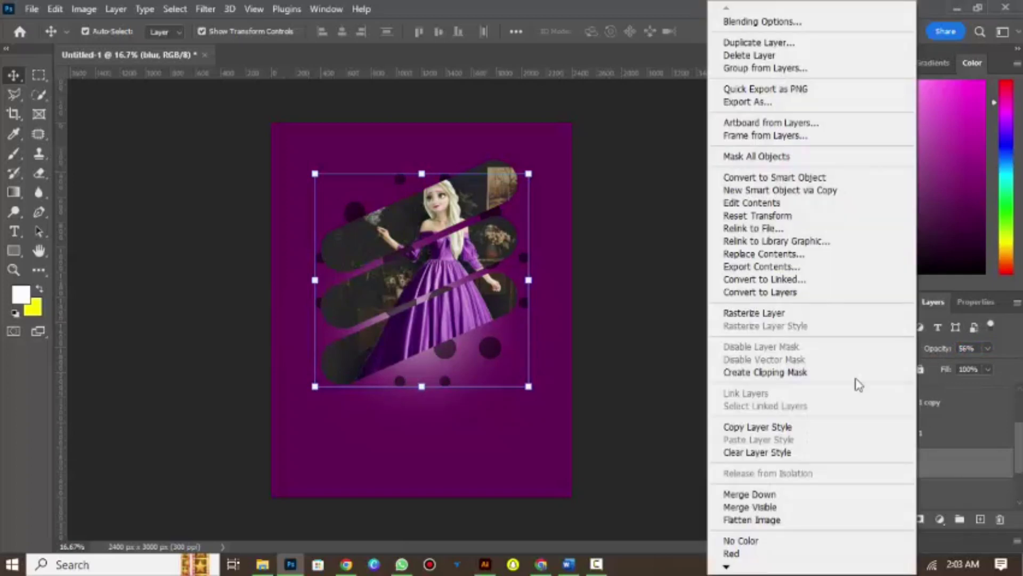
pyautogui.click(776, 22)
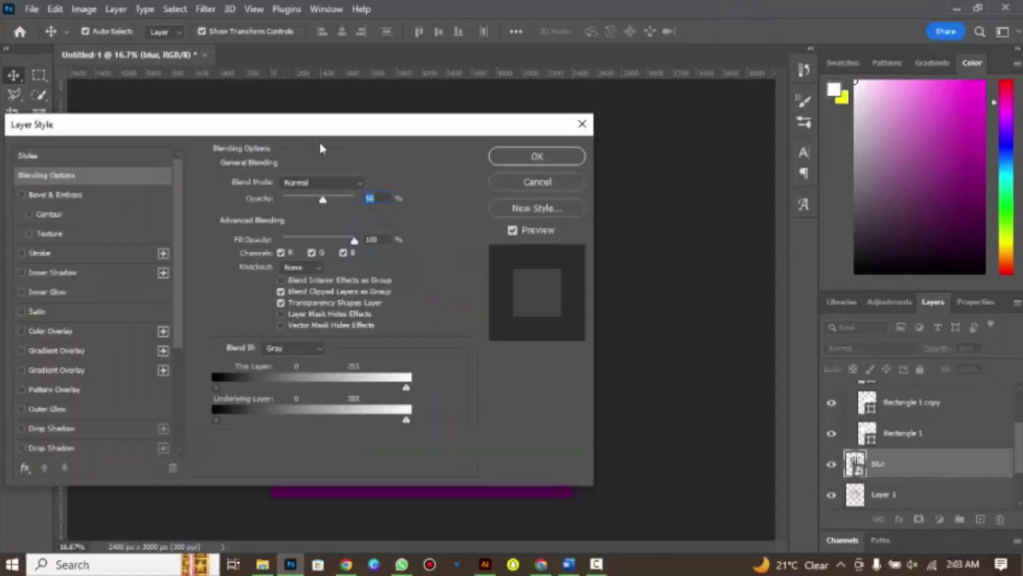
pyautogui.moveTo(457, 125); pyautogui.dragTo(844, 87)
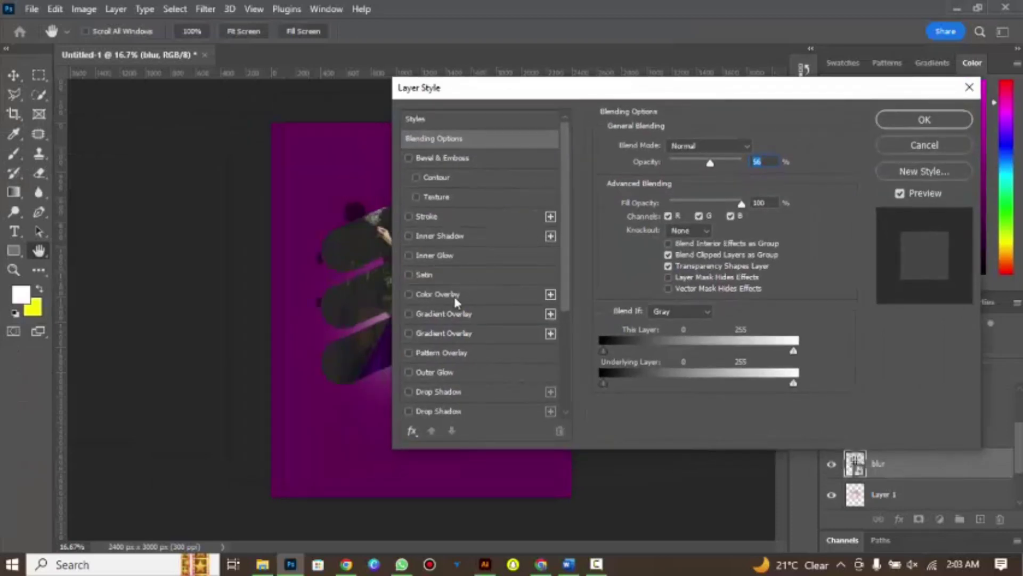
pyautogui.click(454, 297)
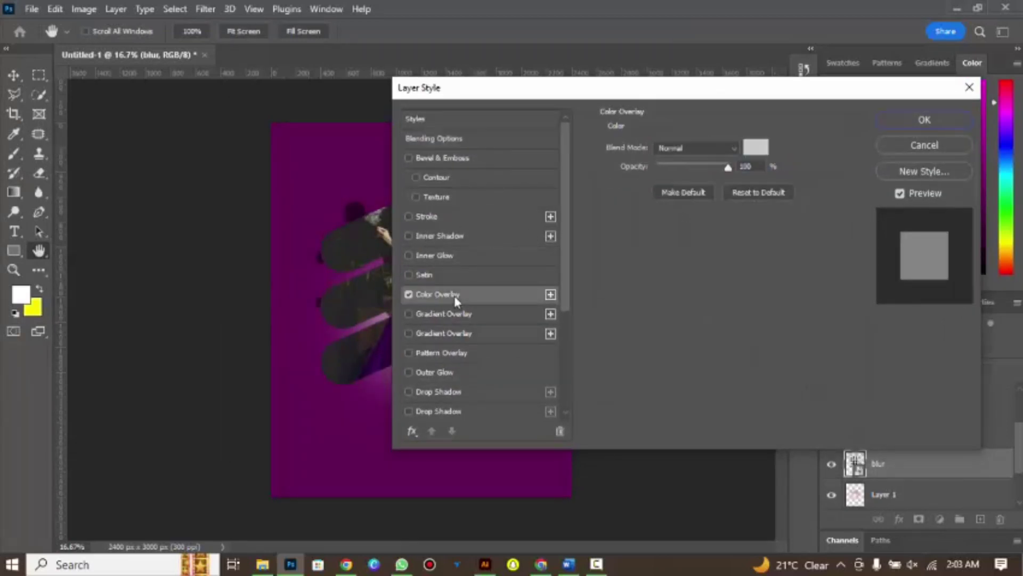
pyautogui.click(763, 147)
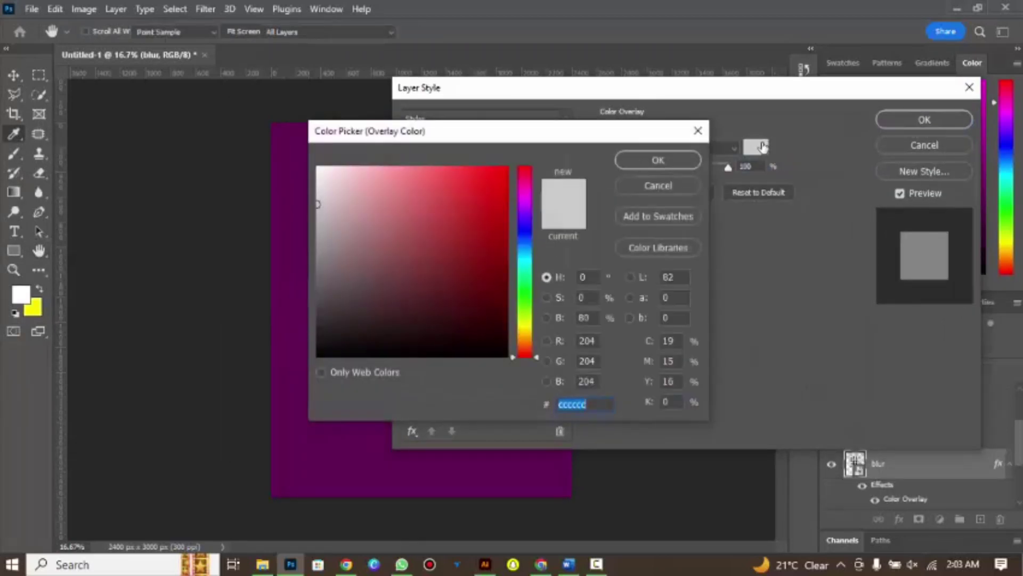
pyautogui.click(320, 170)
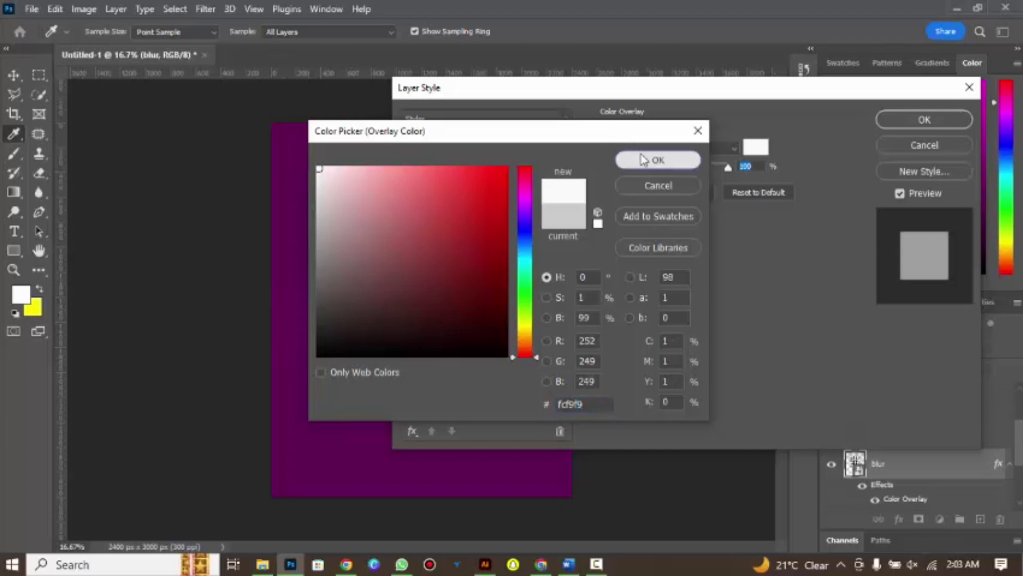
pyautogui.click(670, 159)
pyautogui.click(906, 122)
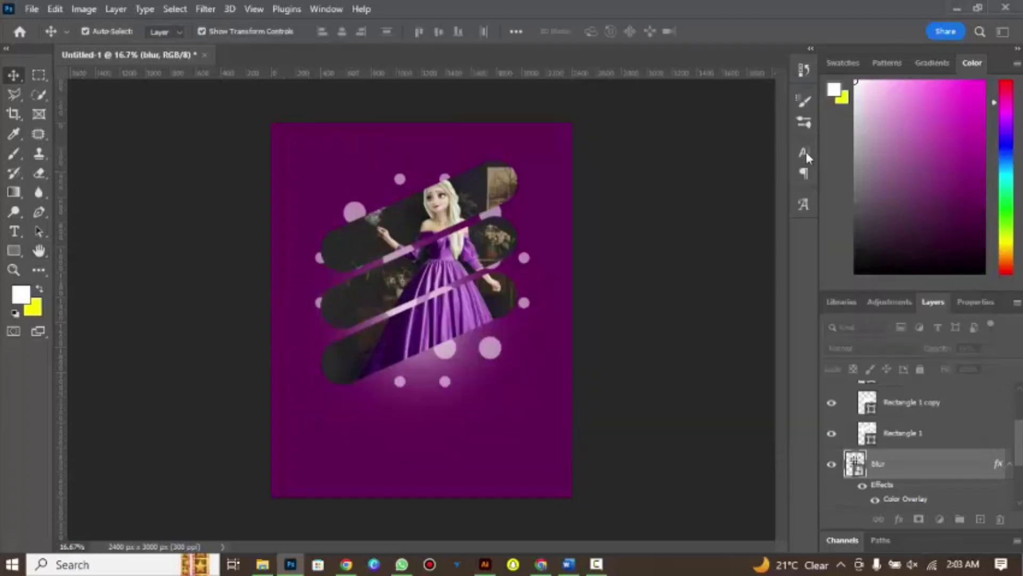
# Place the hiroshima-metro-logo file embedded, below and right of the princess artwork
pyautogui.click(32, 9)
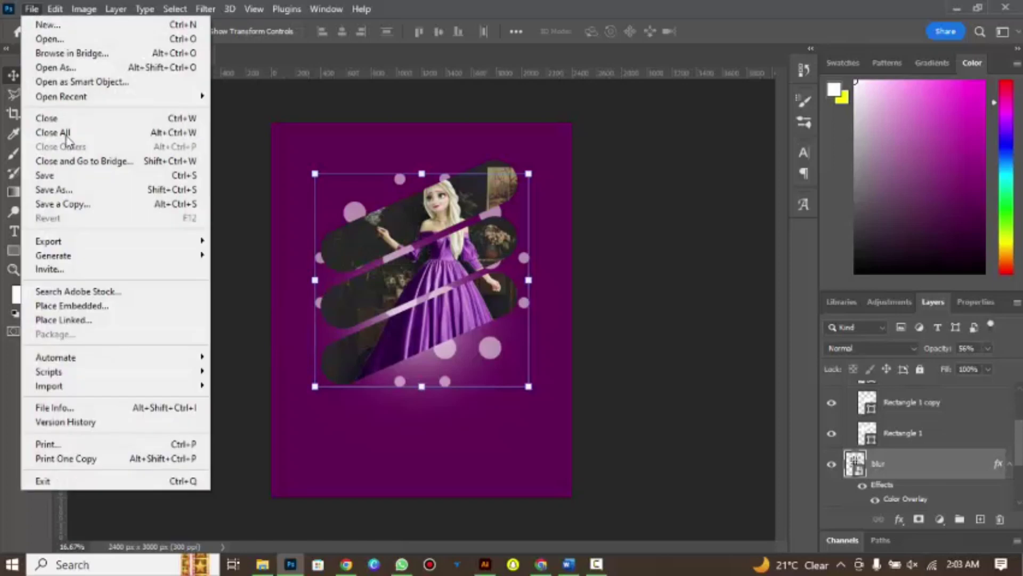
pyautogui.click(87, 308)
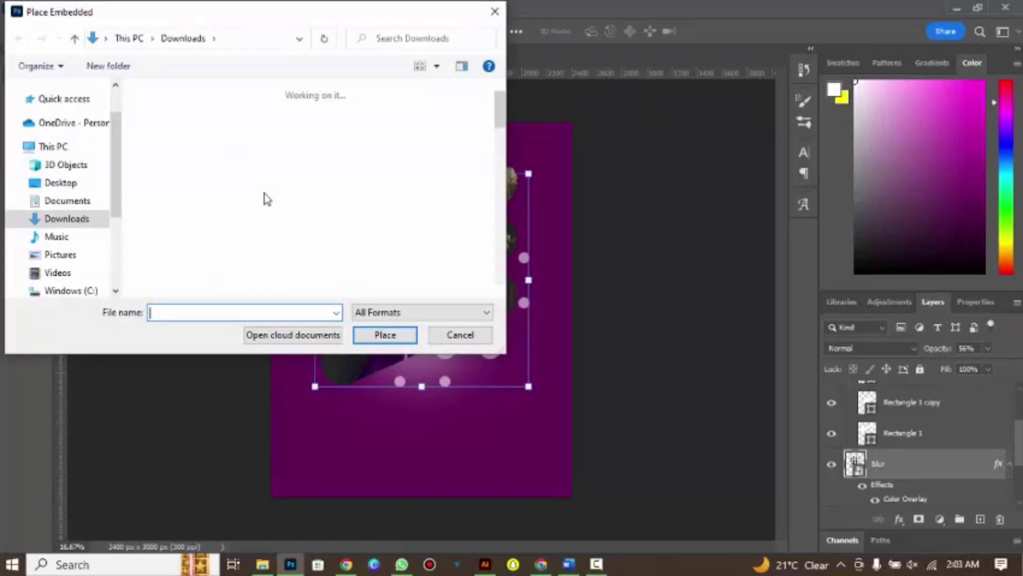
pyautogui.click(288, 144)
pyautogui.click(379, 334)
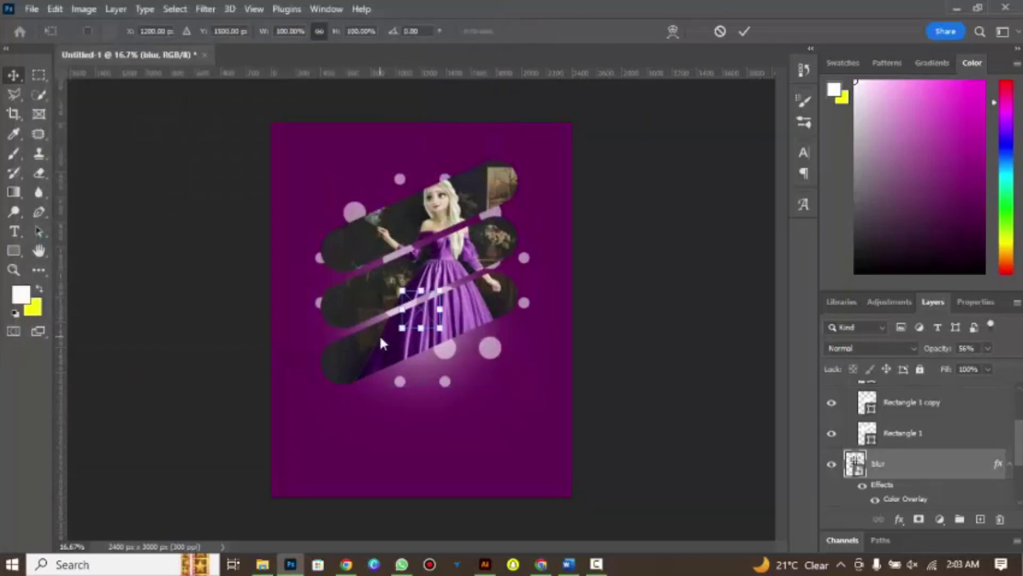
pyautogui.moveTo(421, 310); pyautogui.dragTo(487, 420)
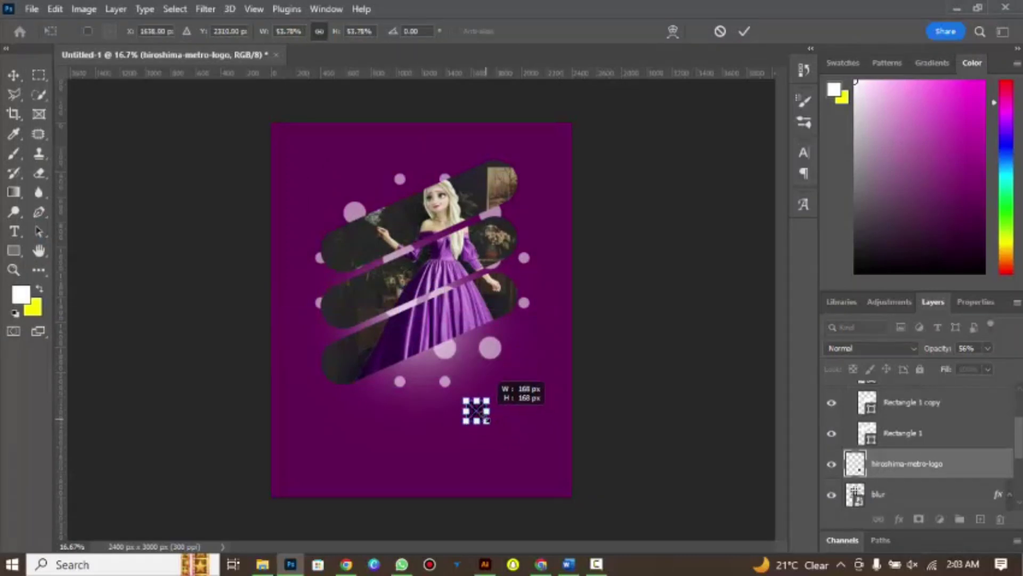
pyautogui.click(745, 32)
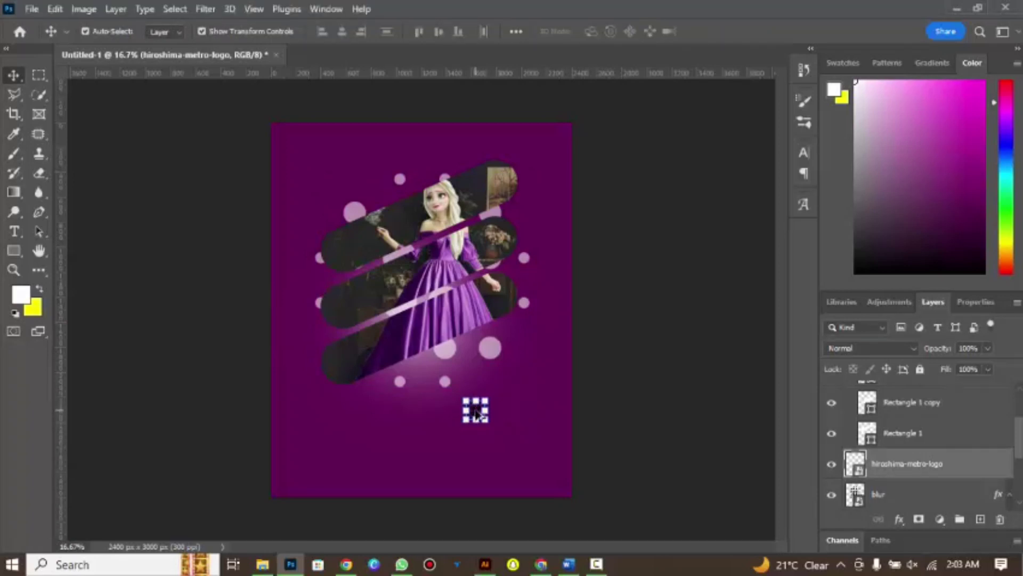
# Adjust the logo's position and select the hiroshima-metro-logo layer in the Layers panel
pyautogui.moveTo(476, 413); pyautogui.dragTo(478, 440)
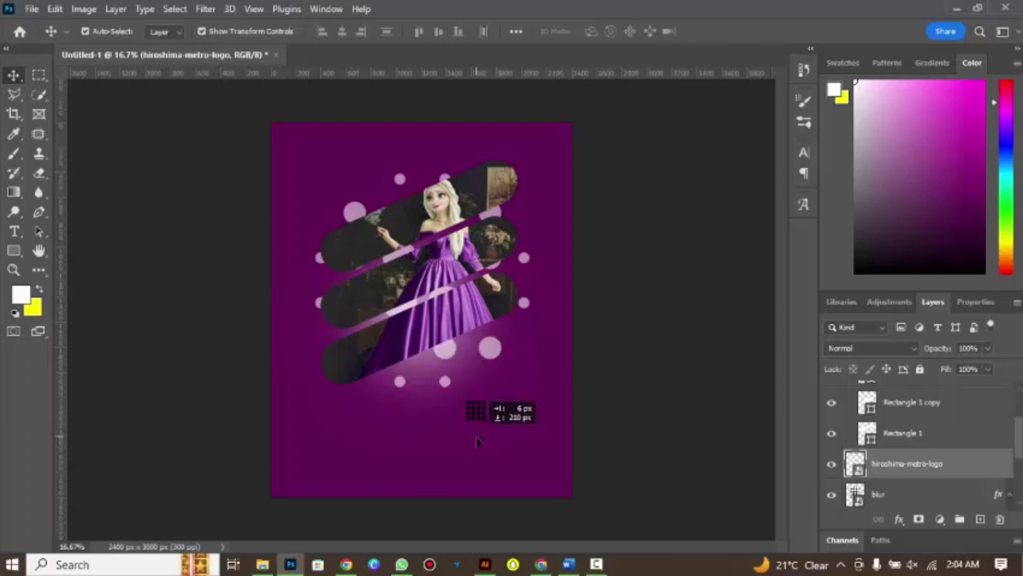
pyautogui.click(479, 442)
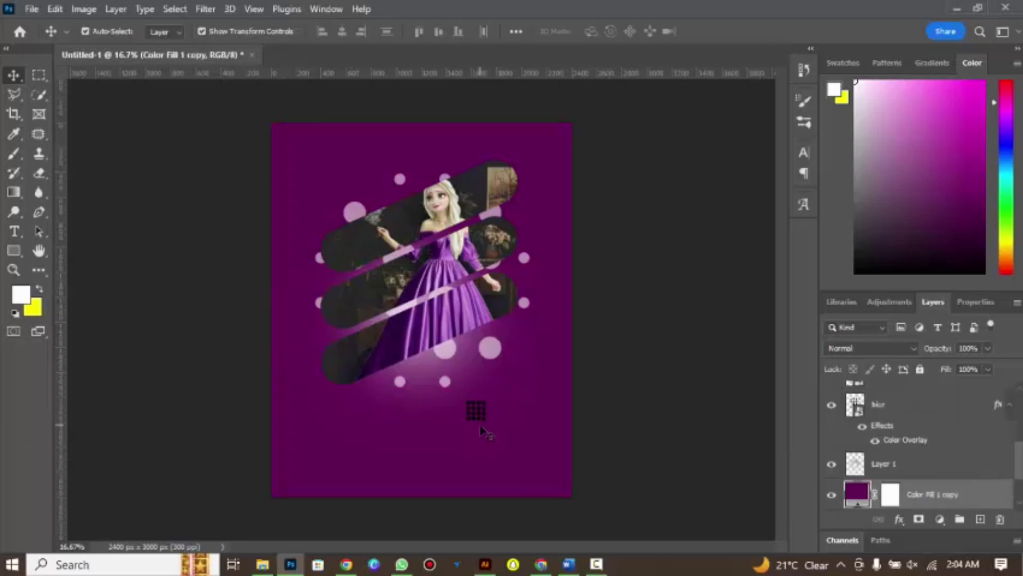
pyautogui.click(930, 406)
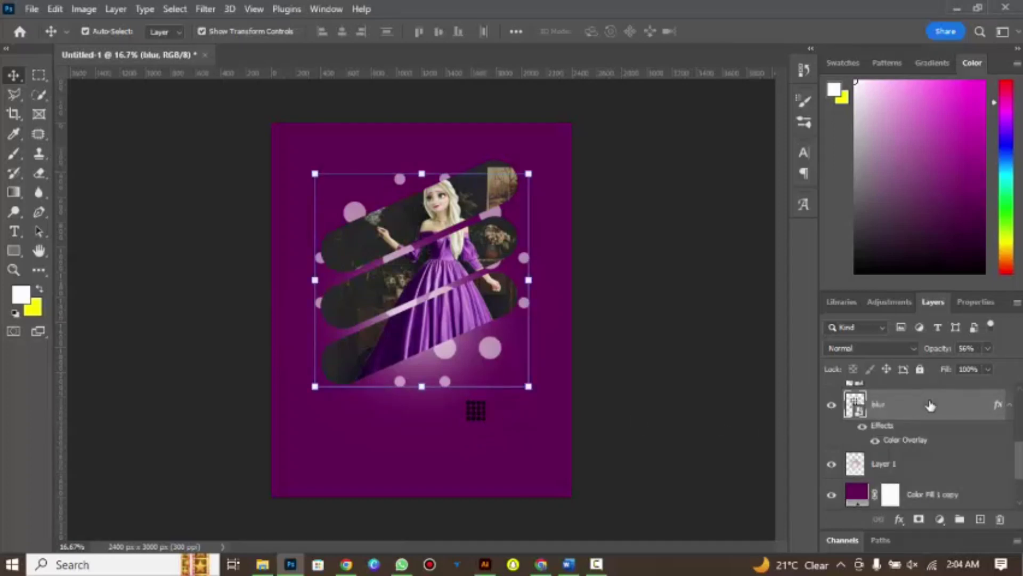
pyautogui.moveTo(1019, 464); pyautogui.dragTo(1018, 445)
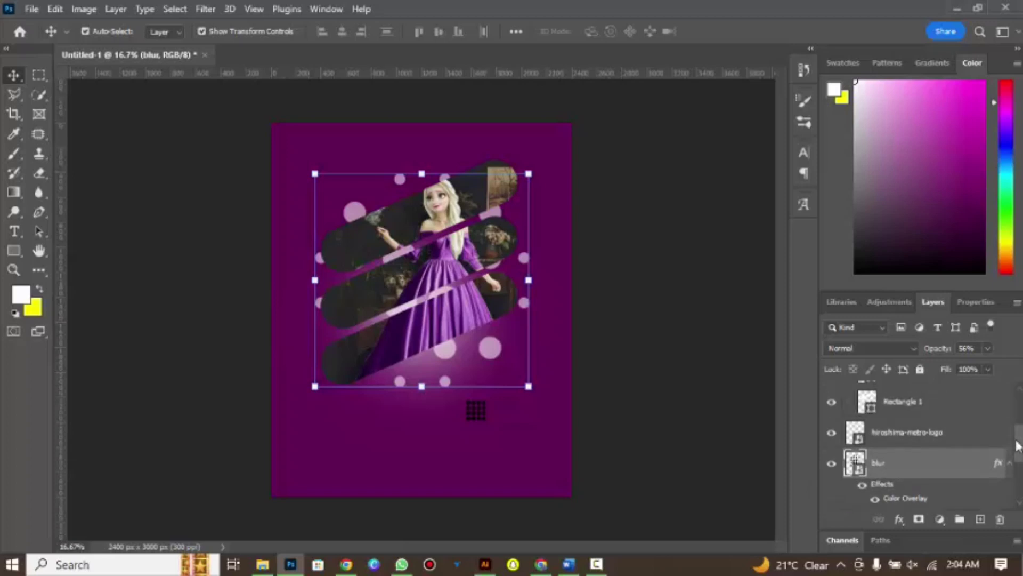
pyautogui.click(919, 433)
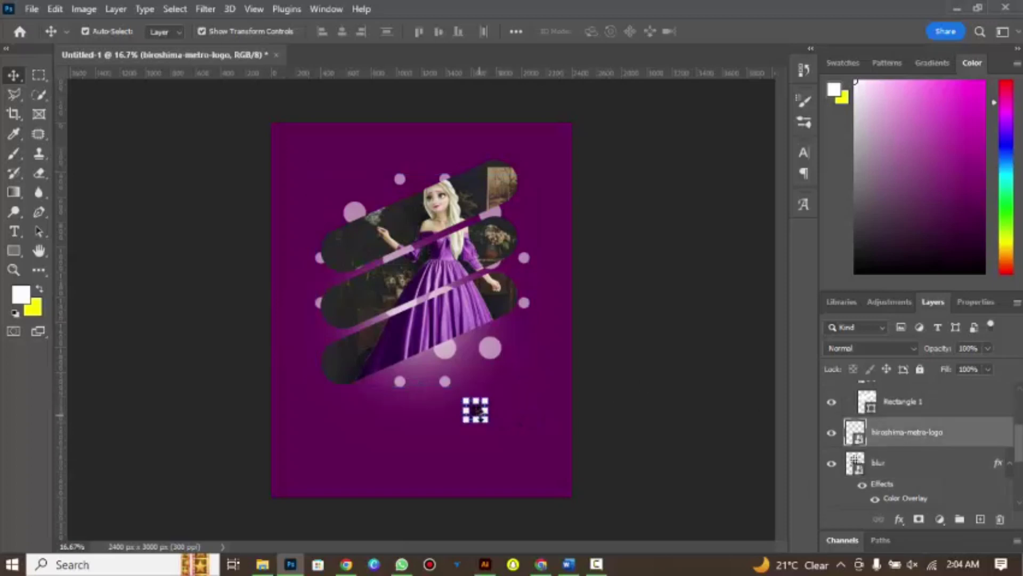
# Duplicate the logo, move the copy beneath the original, and select both logo layers
pyautogui.moveTo(909, 435); pyautogui.dragTo(908, 447)
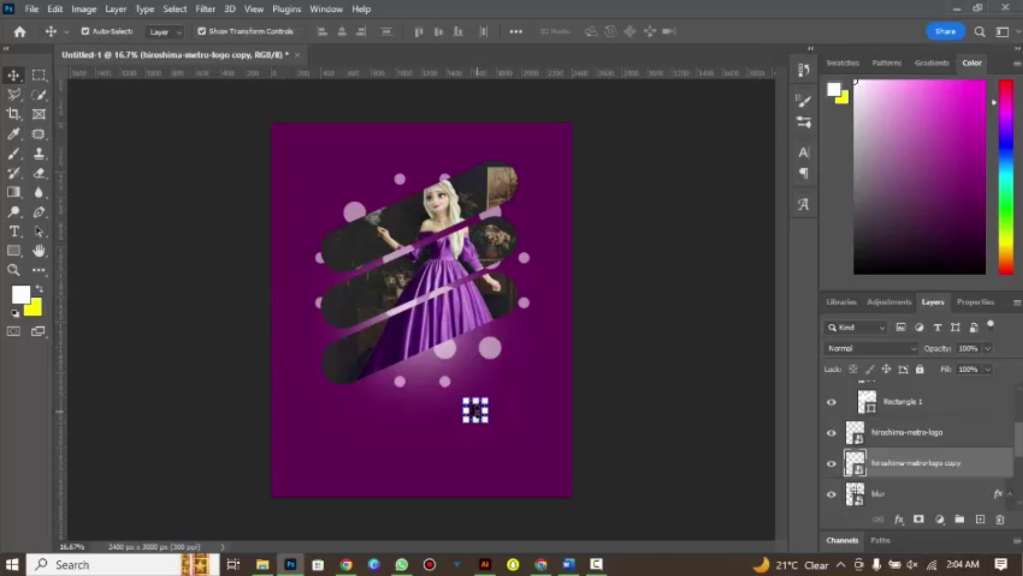
pyautogui.moveTo(476, 410); pyautogui.dragTo(478, 435)
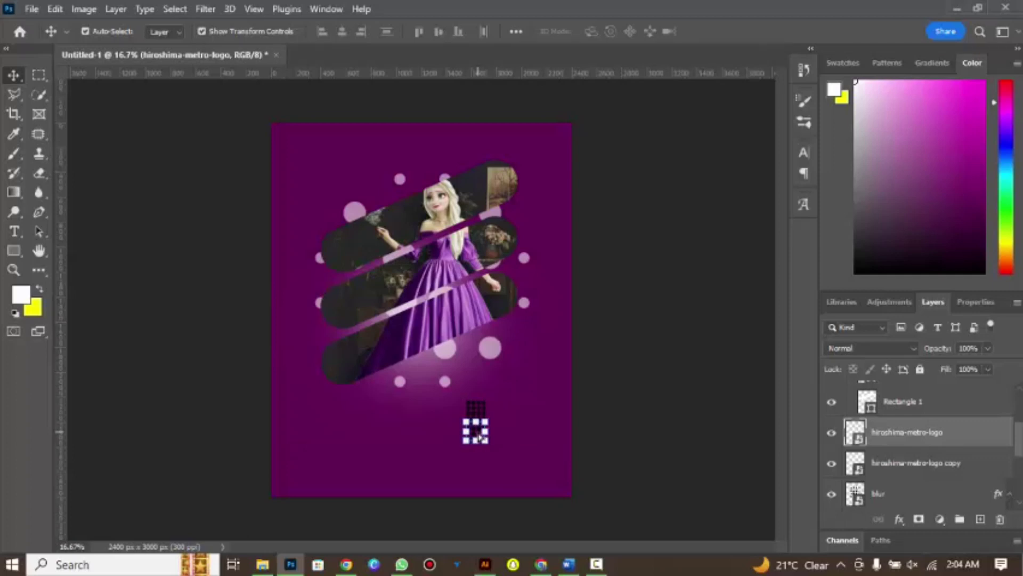
pyautogui.click(593, 433)
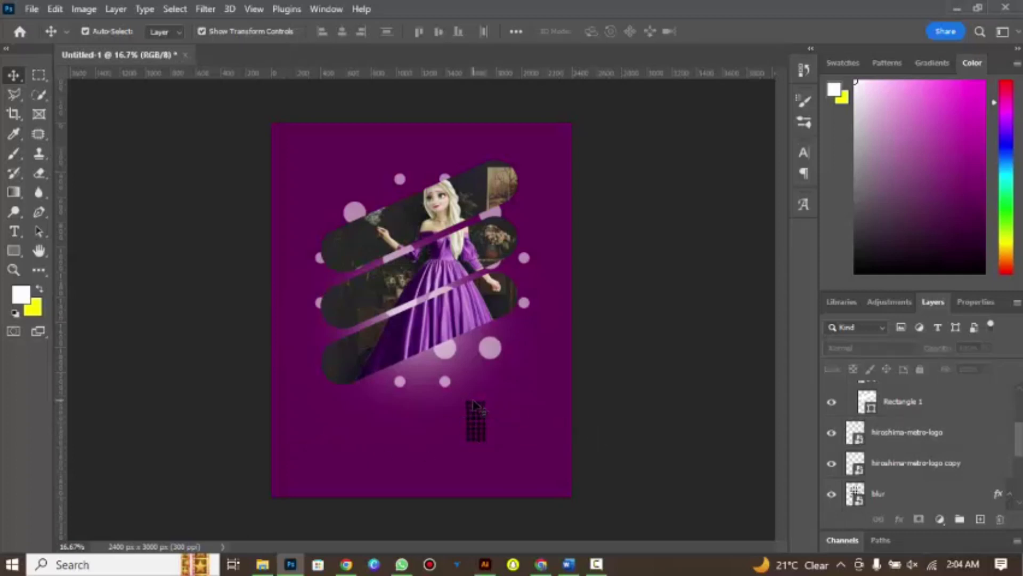
pyautogui.click(906, 438)
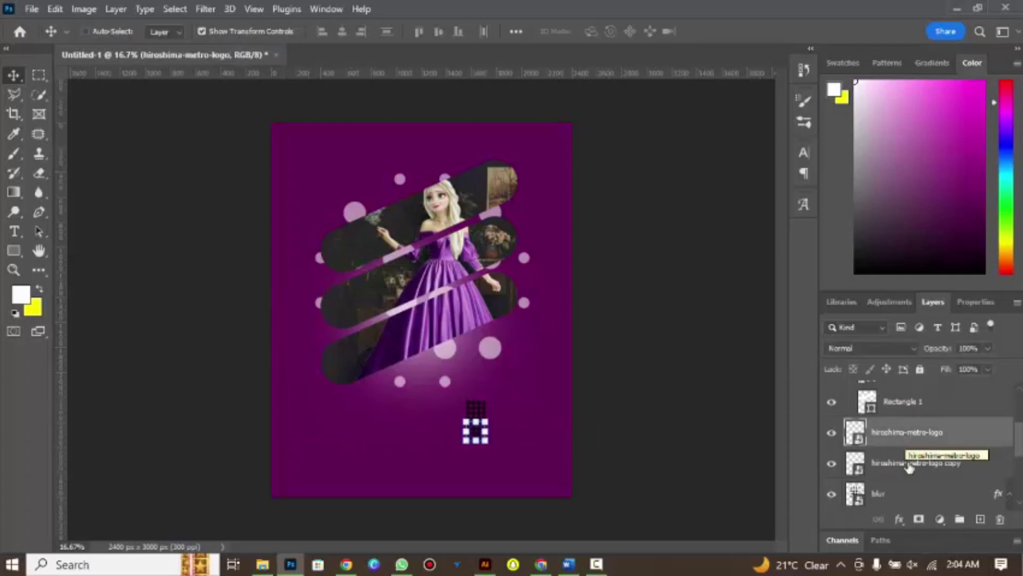
pyautogui.keyDown('shift'); pyautogui.click(906, 461); pyautogui.keyUp('shift')
# Group both logo layers into Group 2, convert it to a smart object, and choose Color Overlay
pyautogui.hotkey('ctrl', 'g')
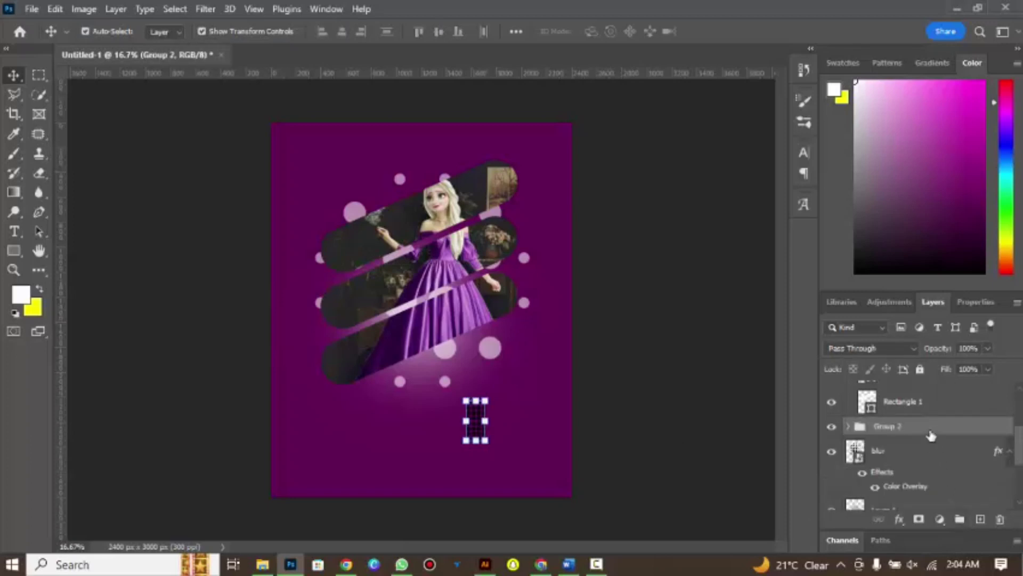
pyautogui.rightClick(931, 432)
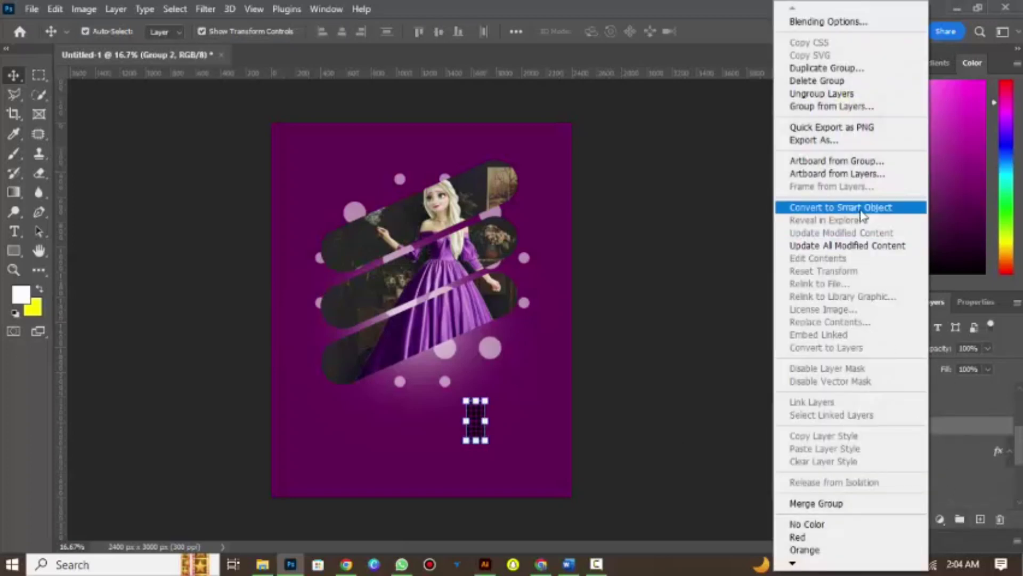
pyautogui.click(841, 207)
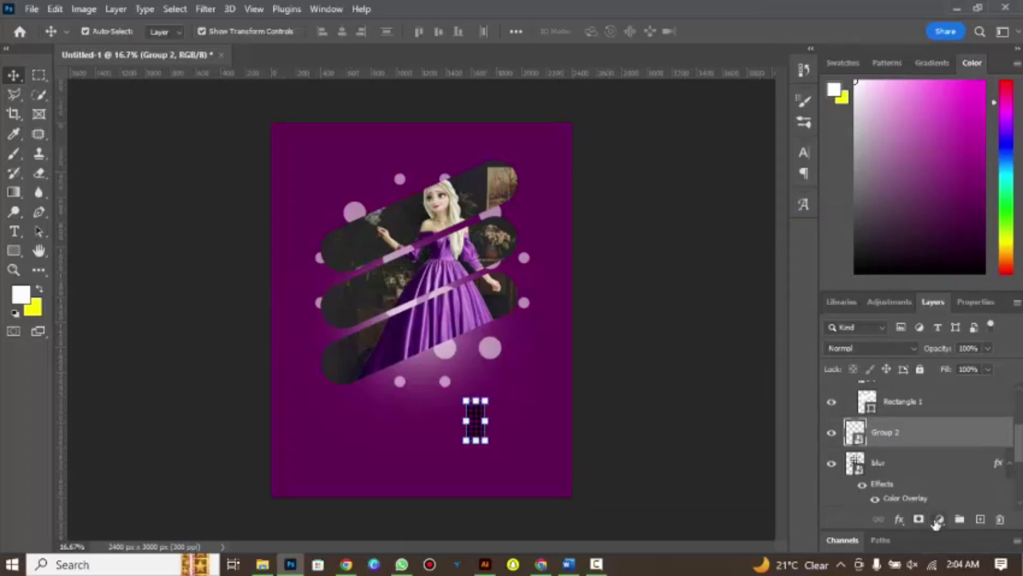
pyautogui.click(902, 518)
pyautogui.click(911, 457)
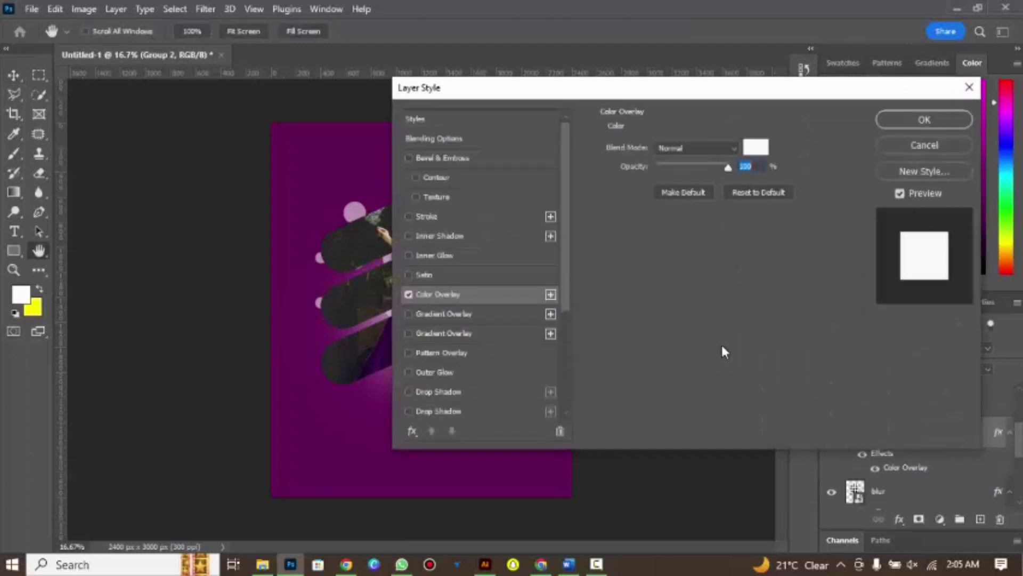
# Apply the white Color Overlay to Group 2 and set its opacity to 71%
pyautogui.click(914, 120)
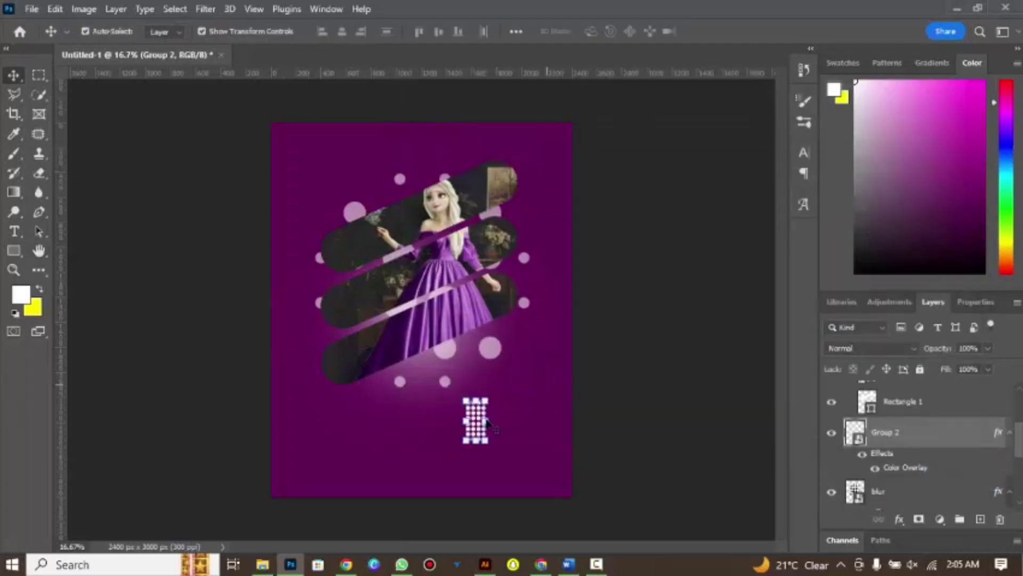
pyautogui.moveTo(941, 348); pyautogui.dragTo(927, 352)
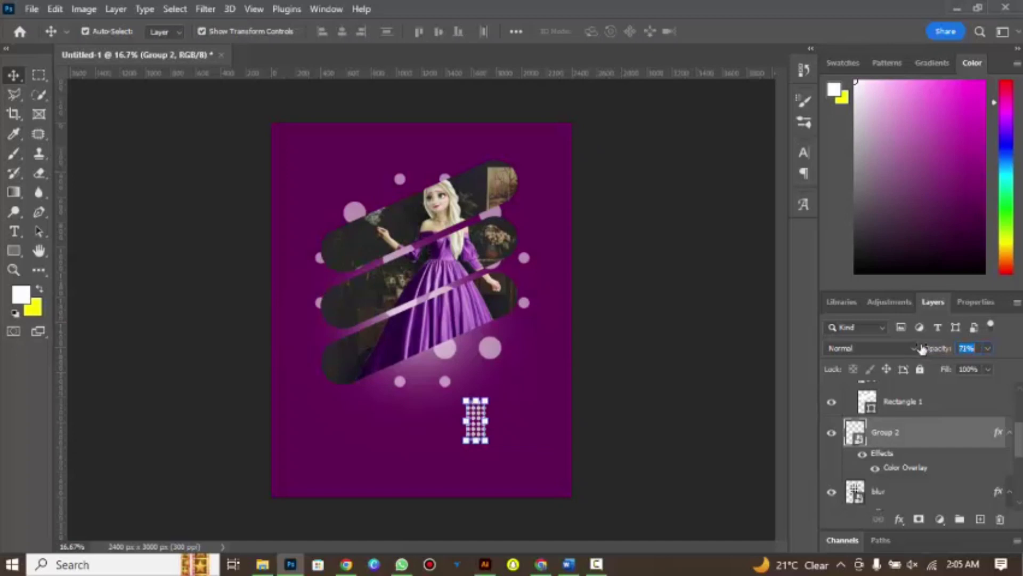
pyautogui.click(479, 427)
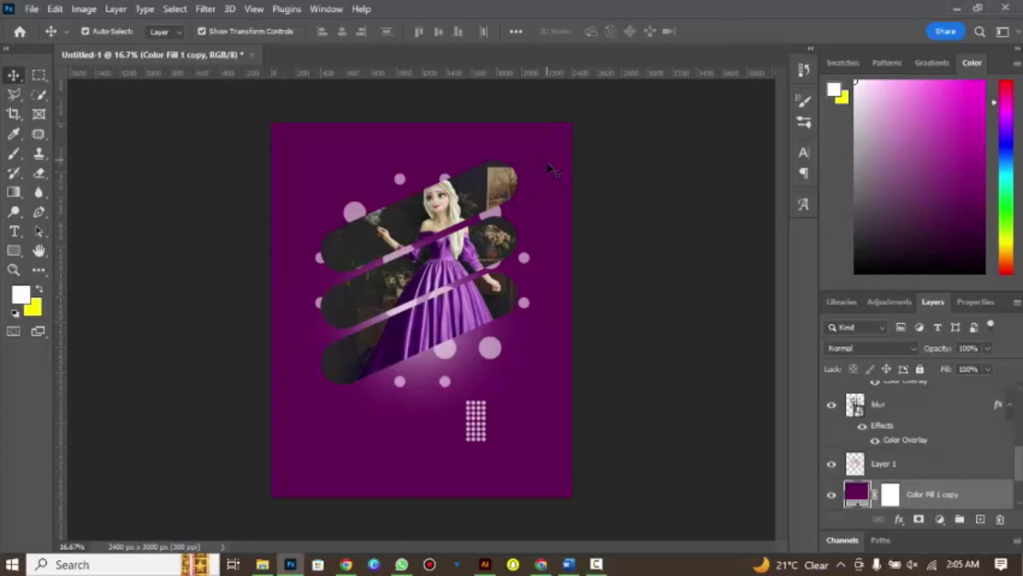
pyautogui.moveTo(1018, 466); pyautogui.dragTo(1018, 435)
# Move Group 2's dot pattern into the poster's top-left corner with Free Transform
pyautogui.click(885, 458)
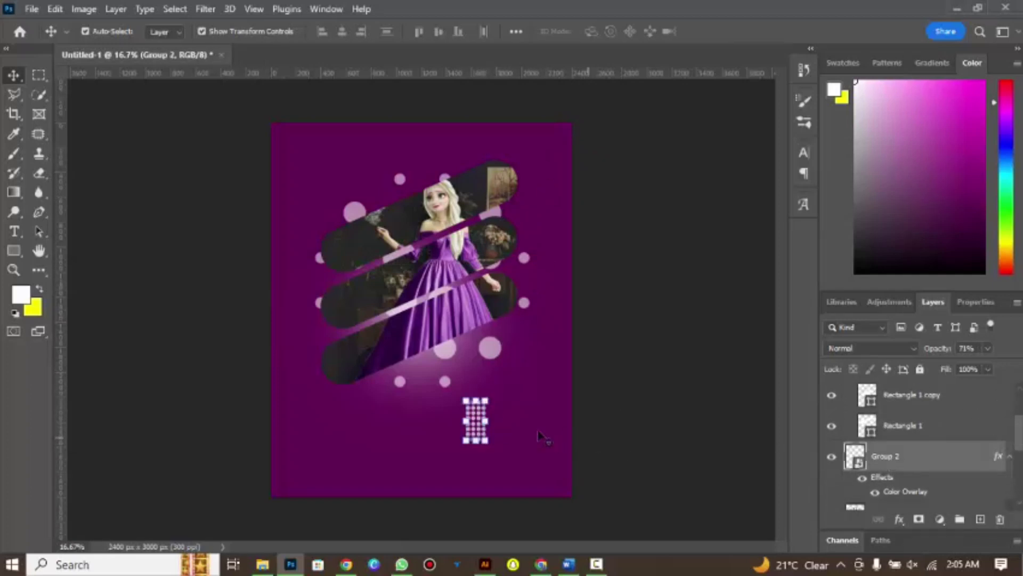
pyautogui.hotkey('ctrl', 't')
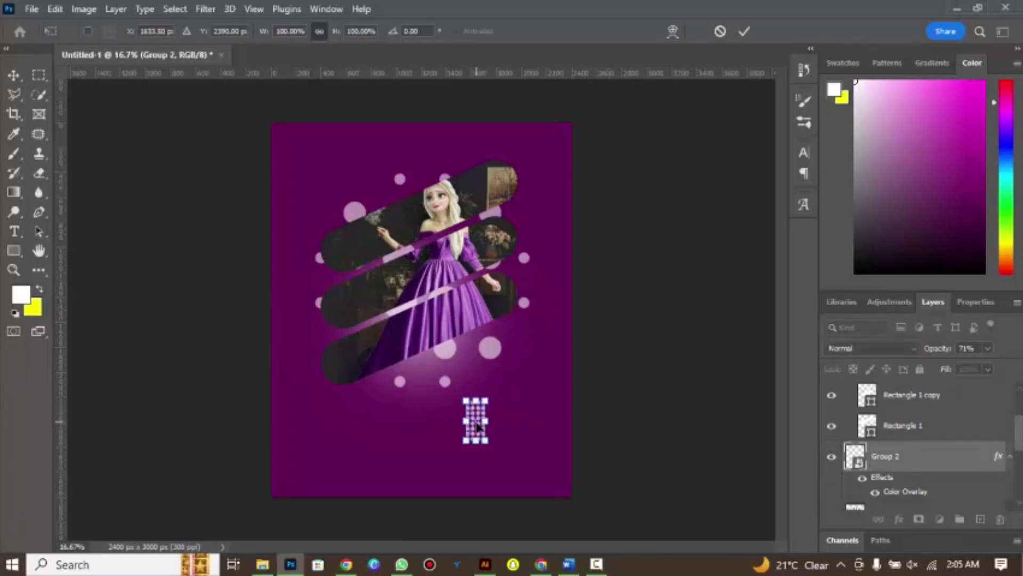
pyautogui.moveTo(477, 422); pyautogui.dragTo(483, 405)
pyautogui.moveTo(501, 367)
pyautogui.mouseDown()
pyautogui.moveTo(551, 159)
pyautogui.moveTo(310, 163)
pyautogui.mouseUp()
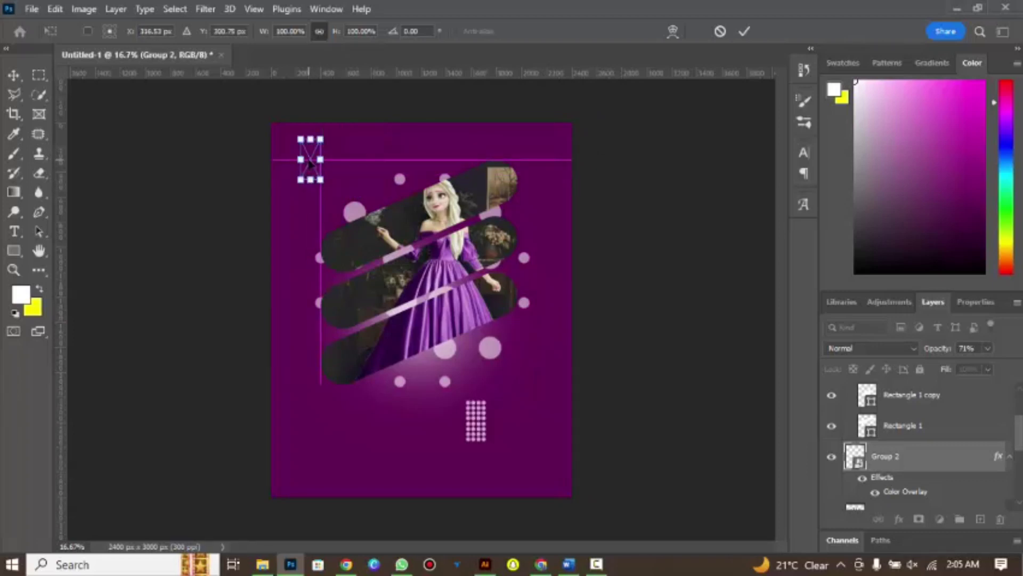
pyautogui.click(744, 32)
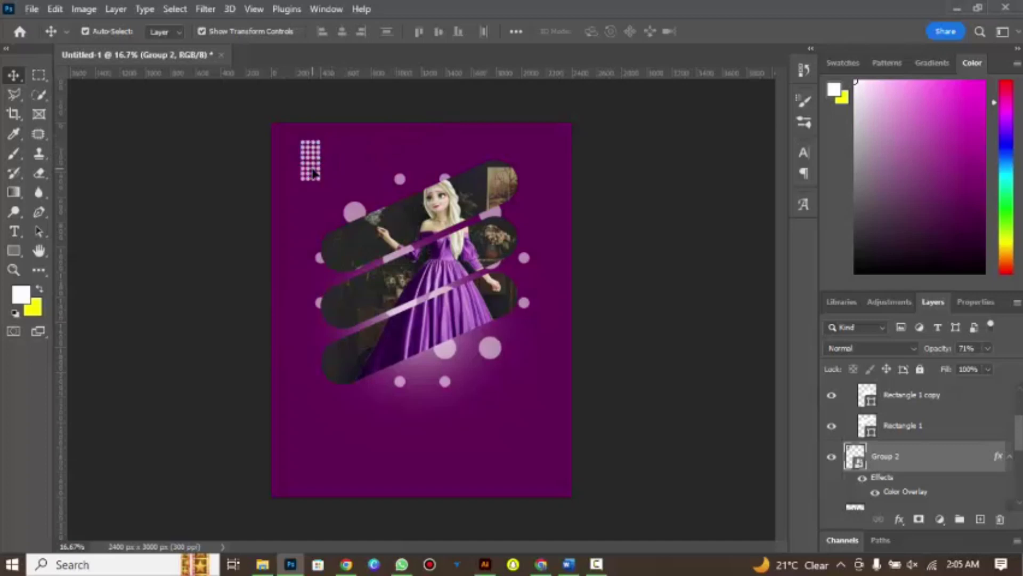
# Alt-drag a copy of the dot pattern to the bottom-right corner and deselect
pyautogui.moveTo(313, 173)
pyautogui.mouseDown()
pyautogui.moveTo(536, 471)
pyautogui.moveTo(547, 471)
pyautogui.mouseUp()
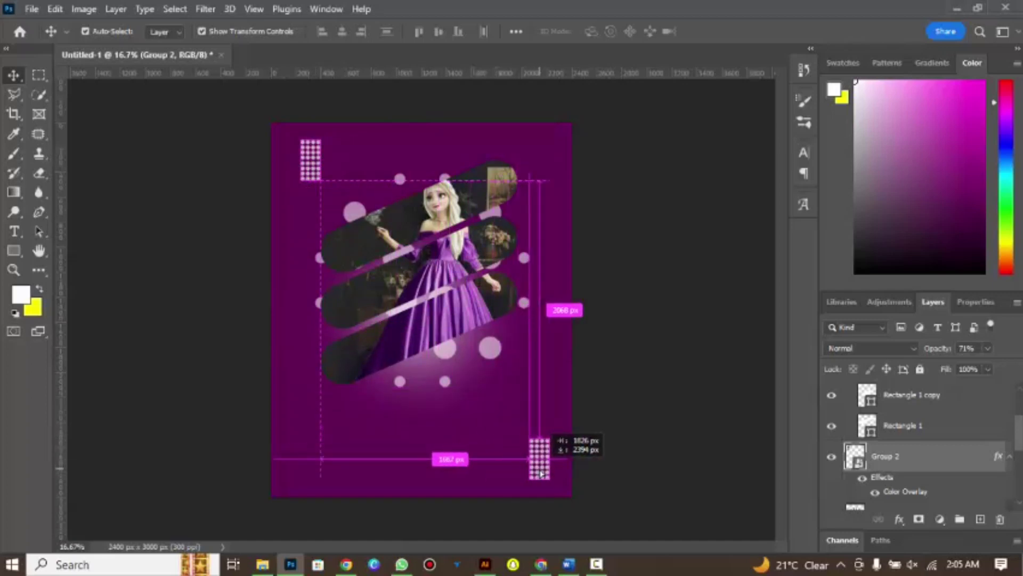
pyautogui.click(591, 406)
pyautogui.scroll(3, 1014, 394)
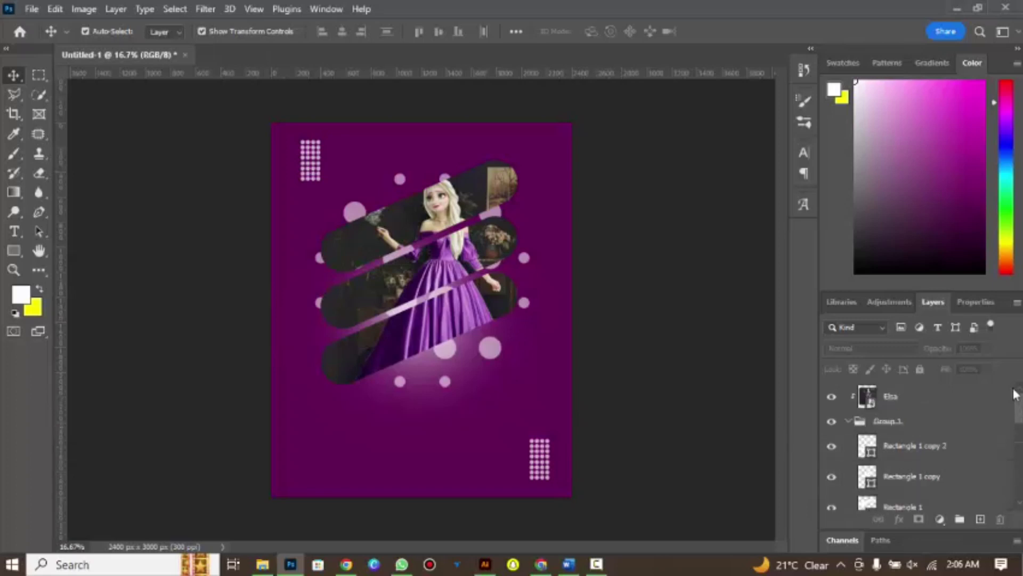
# Choose the Type tool with the Freebooter Script font
pyautogui.click(940, 396)
pyautogui.click(685, 346)
pyautogui.click(12, 233)
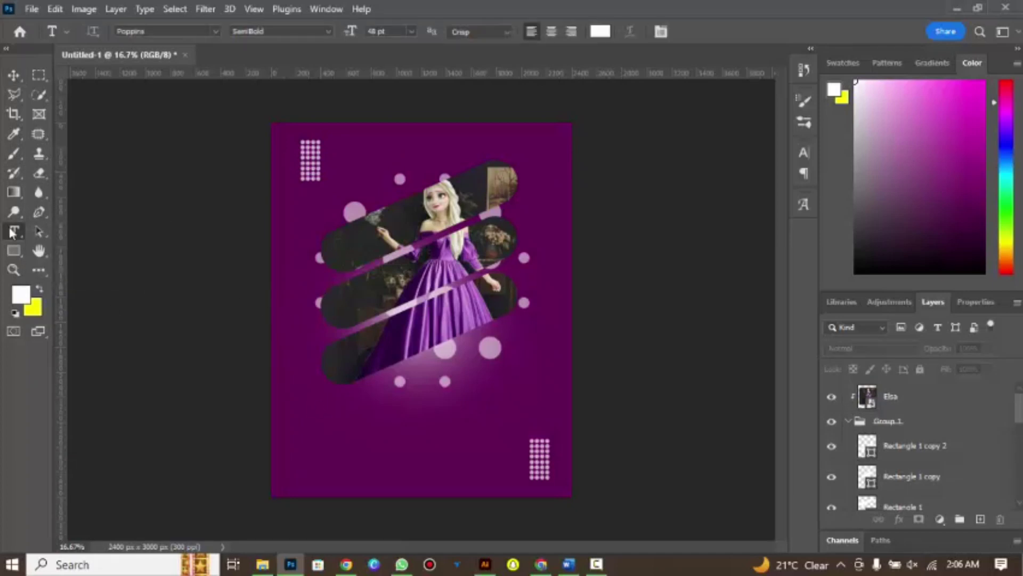
pyautogui.click(215, 31)
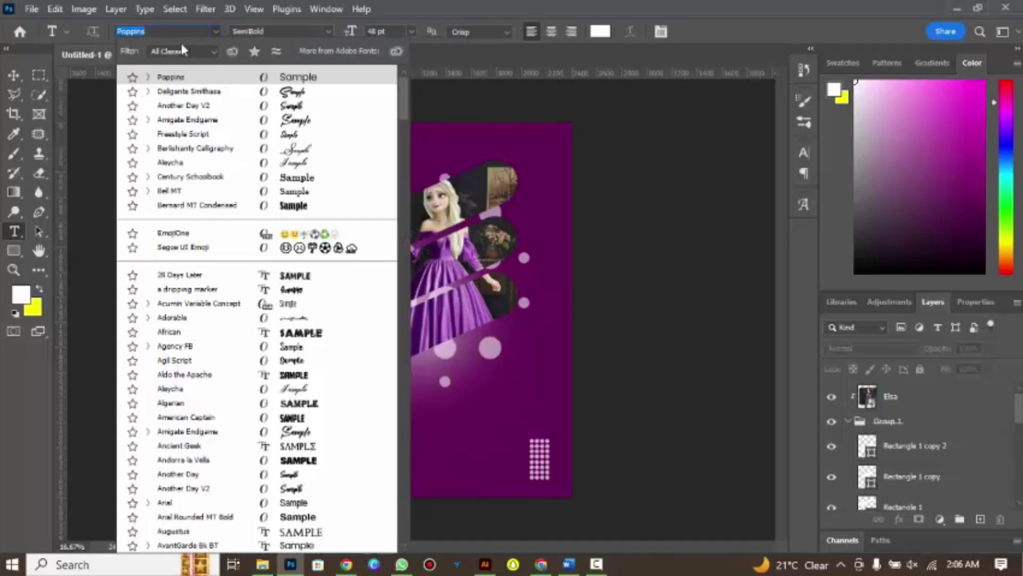
pyautogui.write('FREE')
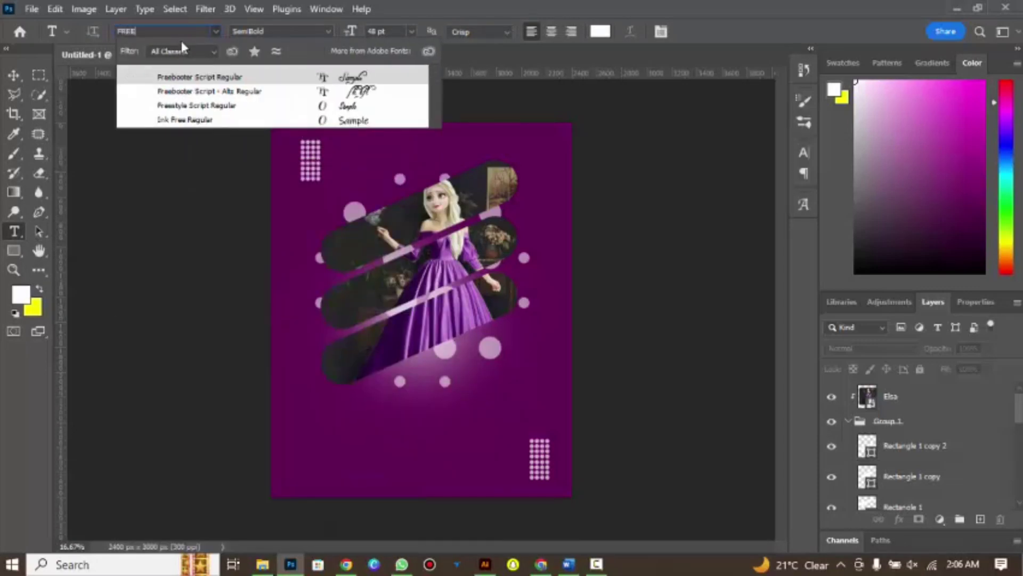
pyautogui.click(218, 79)
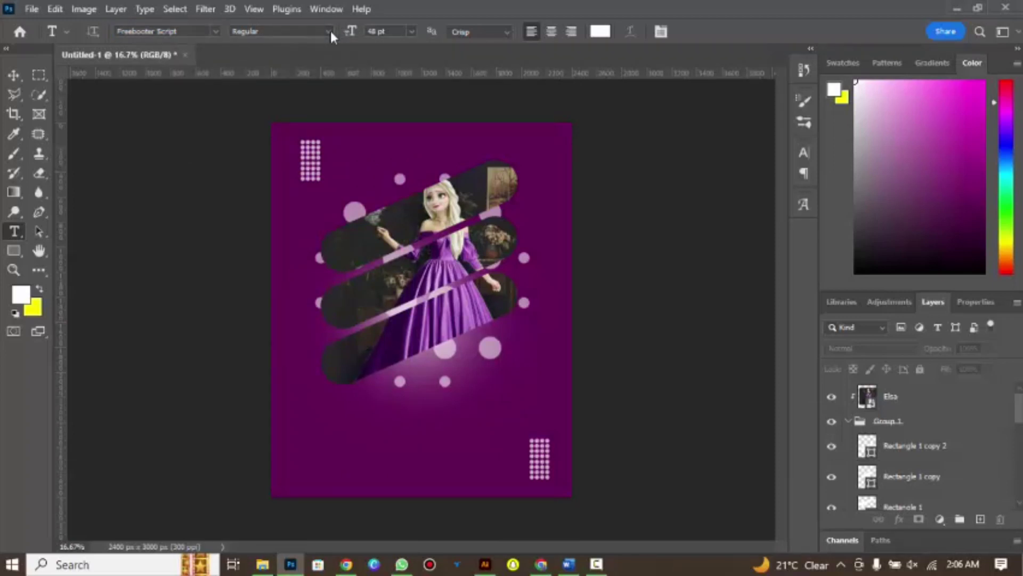
# Type 'Birthday Party' below Elsa's dress and set it to 61 pt
pyautogui.click(370, 400)
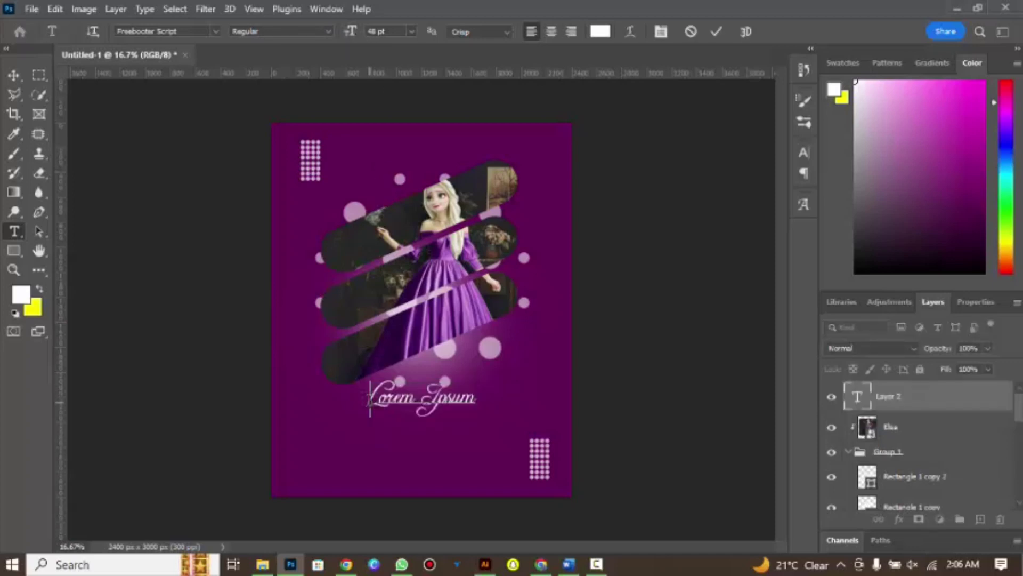
pyautogui.press('BackSpace')
pyautogui.write('B')
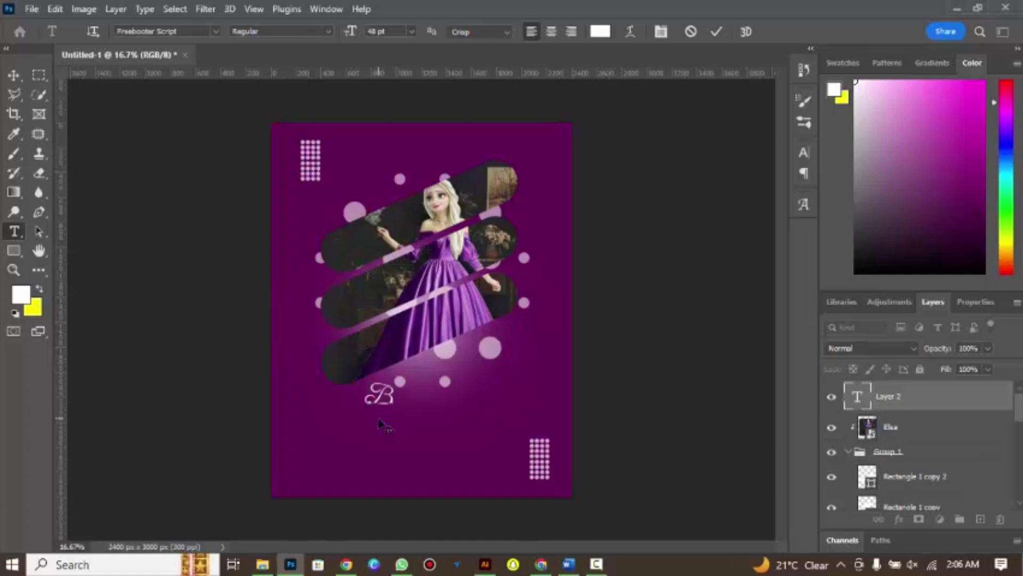
pyautogui.write('irthda')
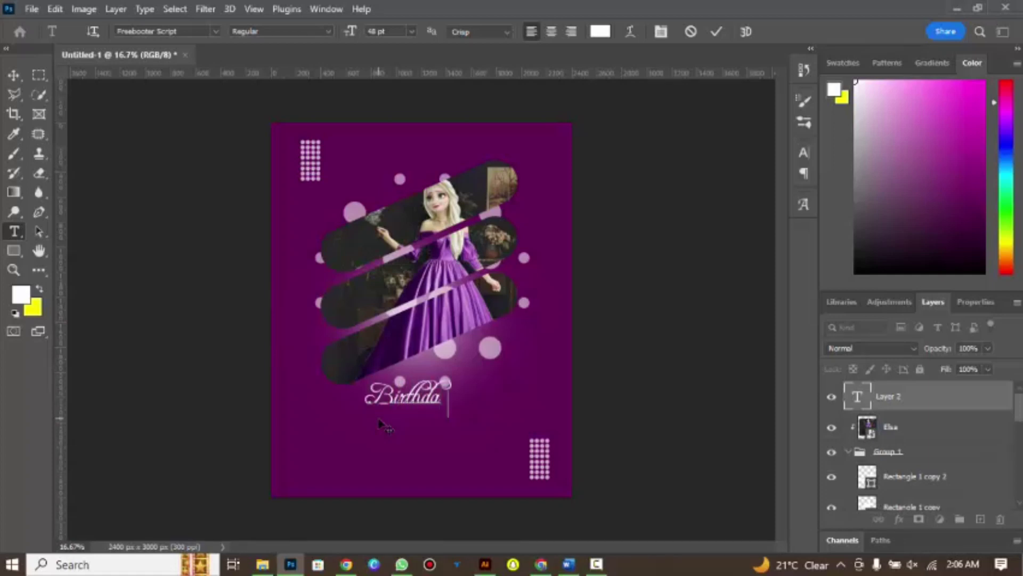
pyautogui.write('y Par')
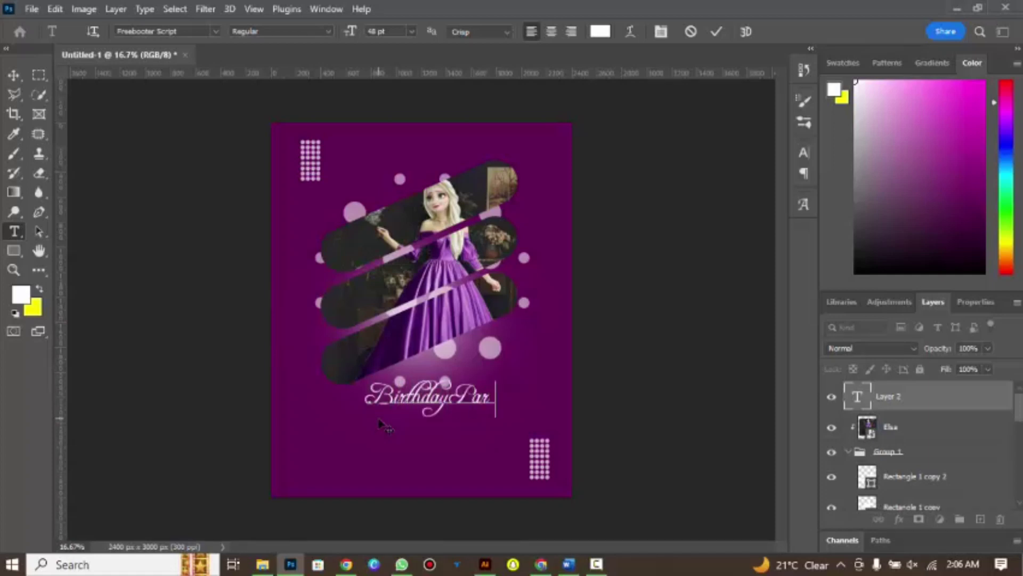
pyautogui.write('ty')
pyautogui.moveTo(370, 400); pyautogui.dragTo(511, 401)
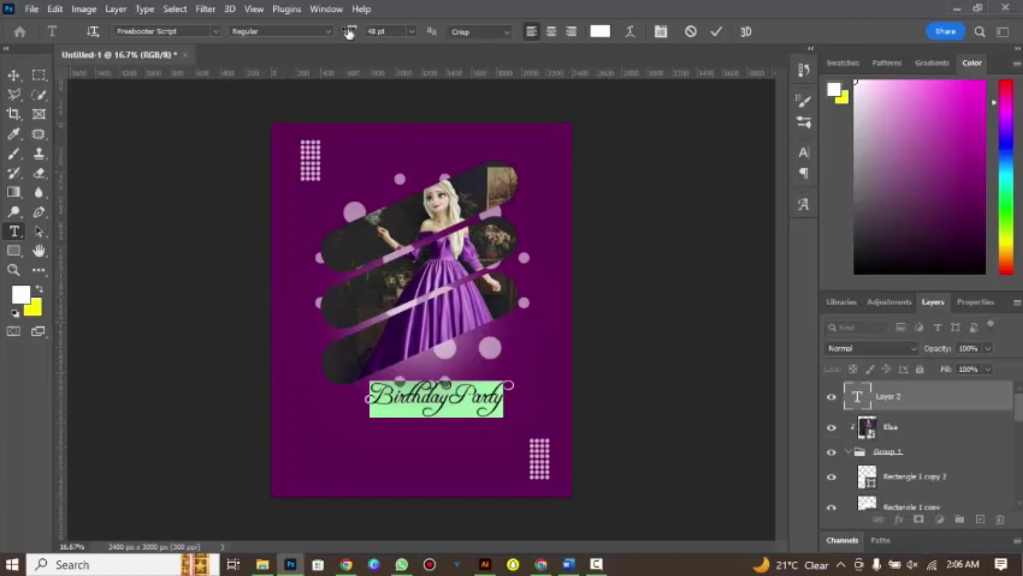
pyautogui.moveTo(348, 32)
pyautogui.mouseDown()
pyautogui.moveTo(368, 36)
pyautogui.moveTo(356, 39)
pyautogui.mouseUp()
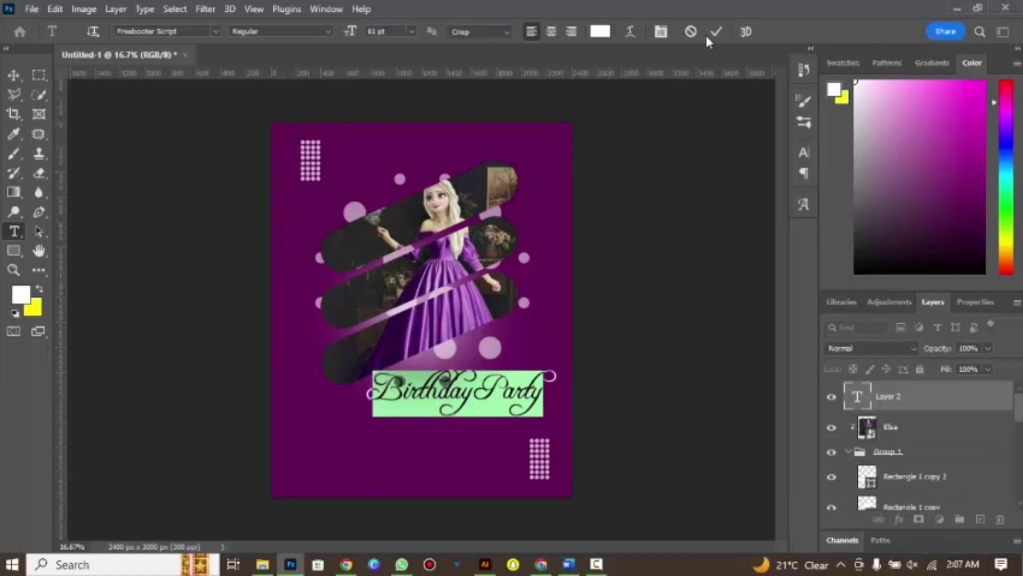
# Stretch the title to 120% vertical scale, shift it slightly right, and commit
pyautogui.click(807, 152)
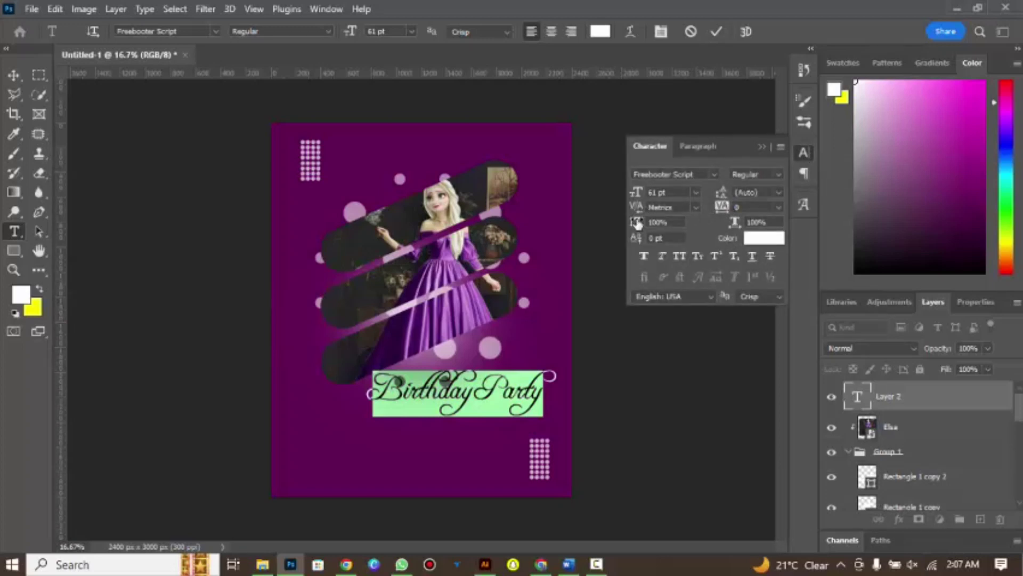
pyautogui.moveTo(637, 223); pyautogui.dragTo(659, 219)
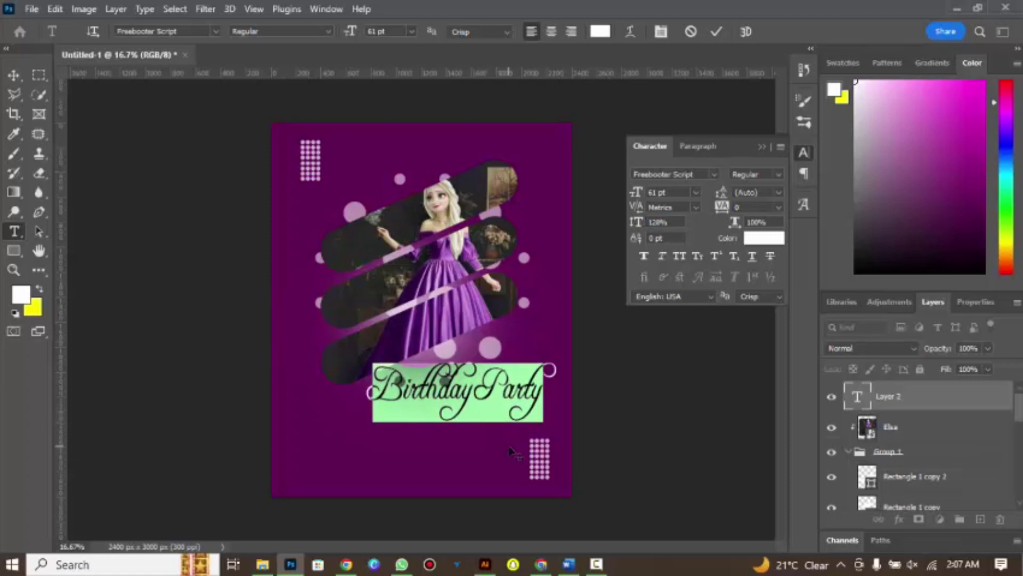
pyautogui.moveTo(510, 451); pyautogui.dragTo(519, 452)
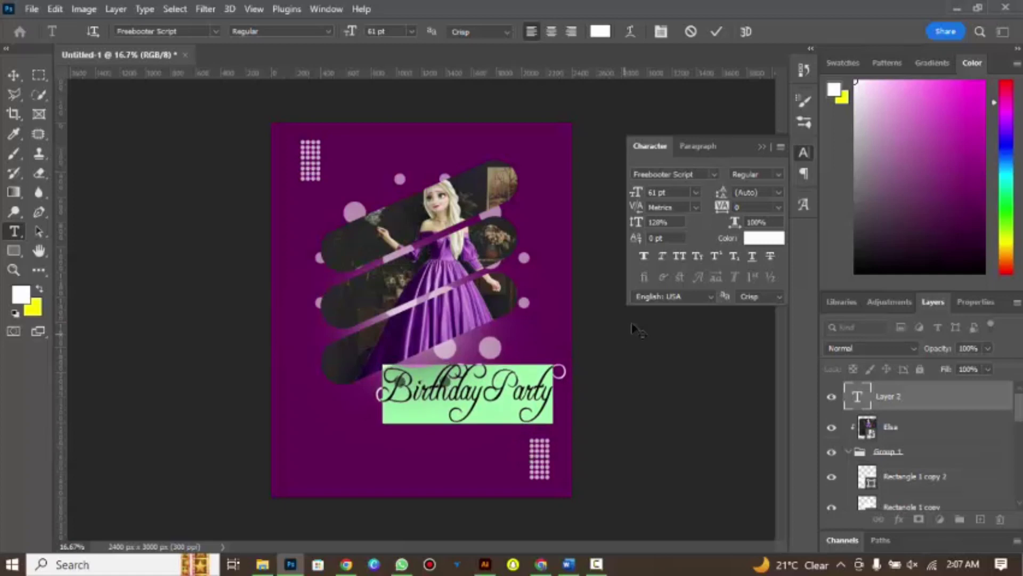
pyautogui.click(762, 146)
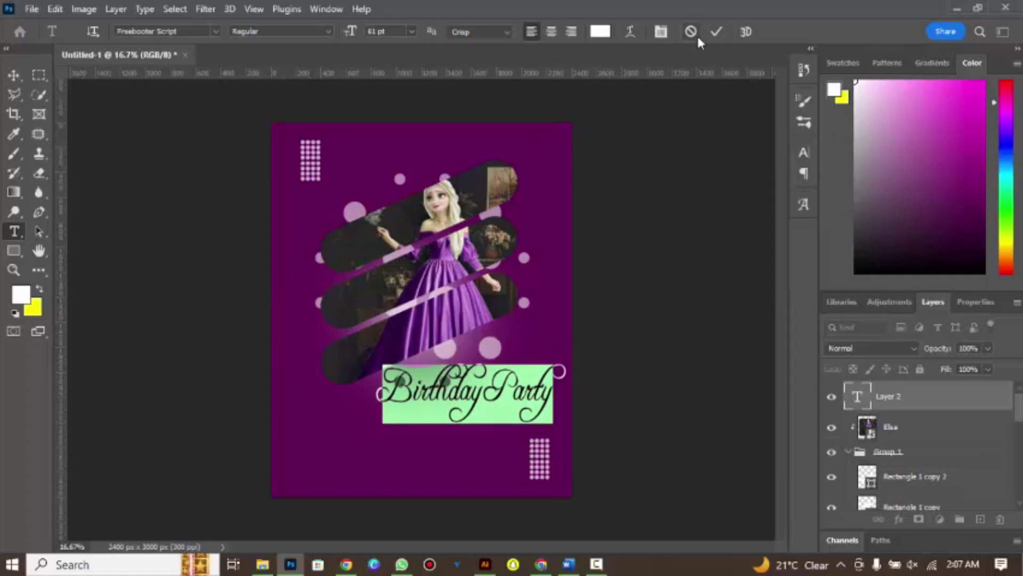
pyautogui.click(714, 35)
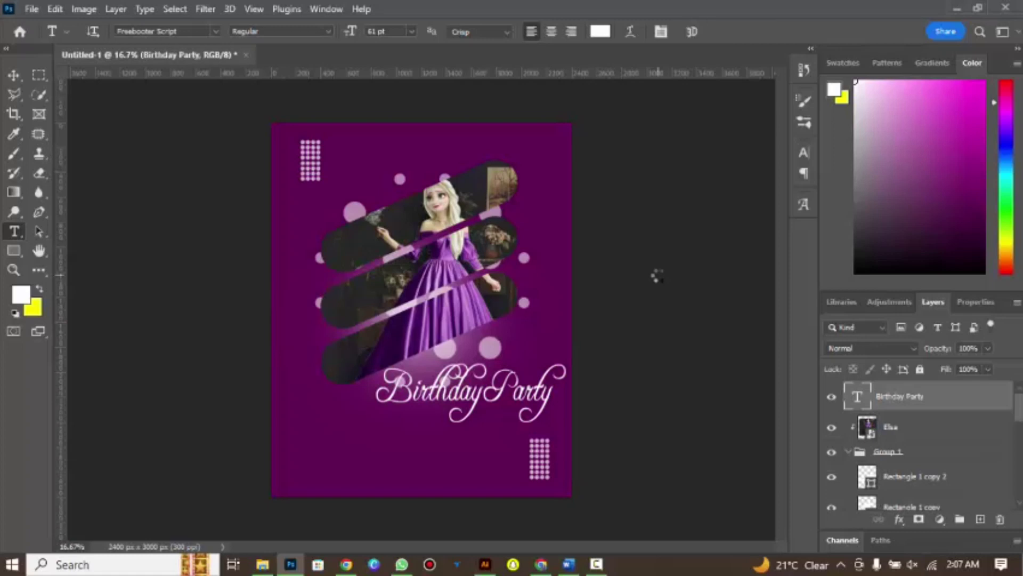
# Undo a trial Poppins font on the title and start a new text layer below it
pyautogui.click(218, 31)
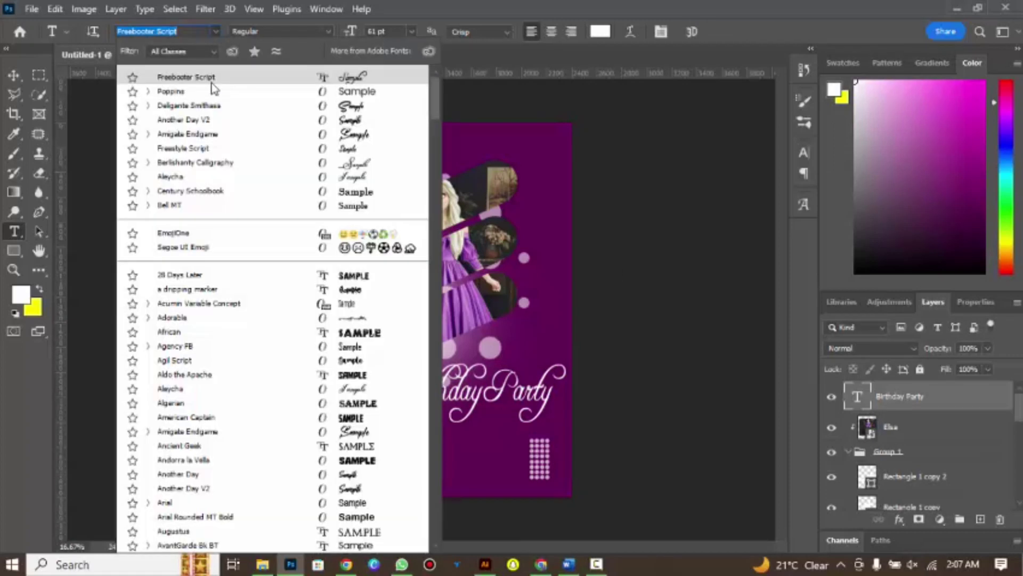
pyautogui.click(214, 92)
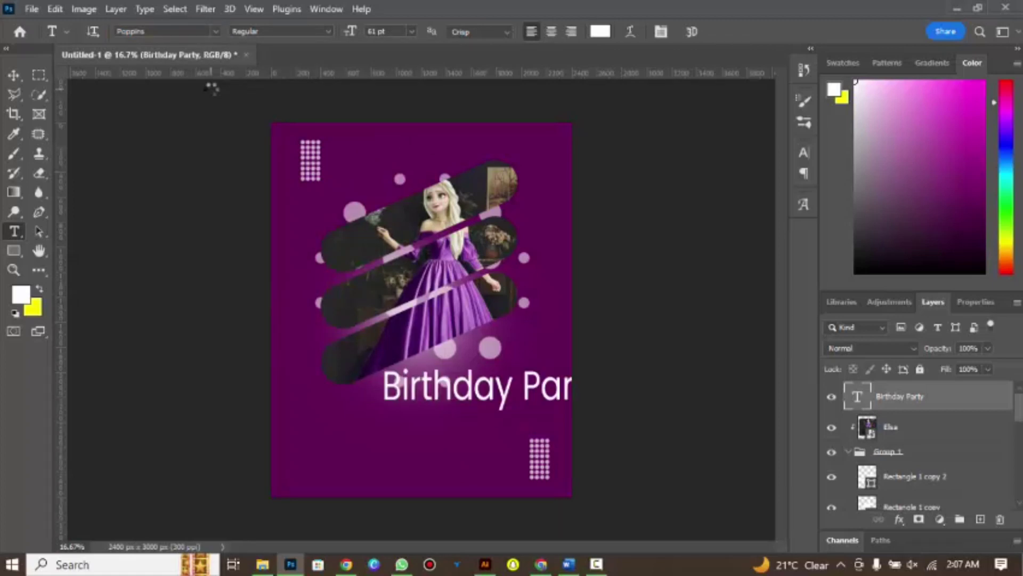
pyautogui.hotkey('ctrl', 'z')
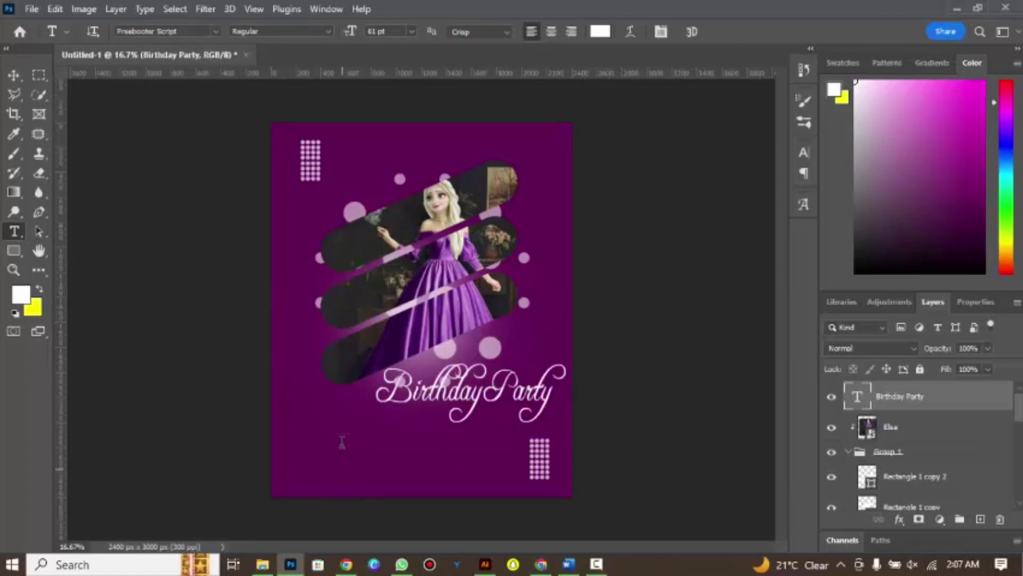
pyautogui.click(314, 445)
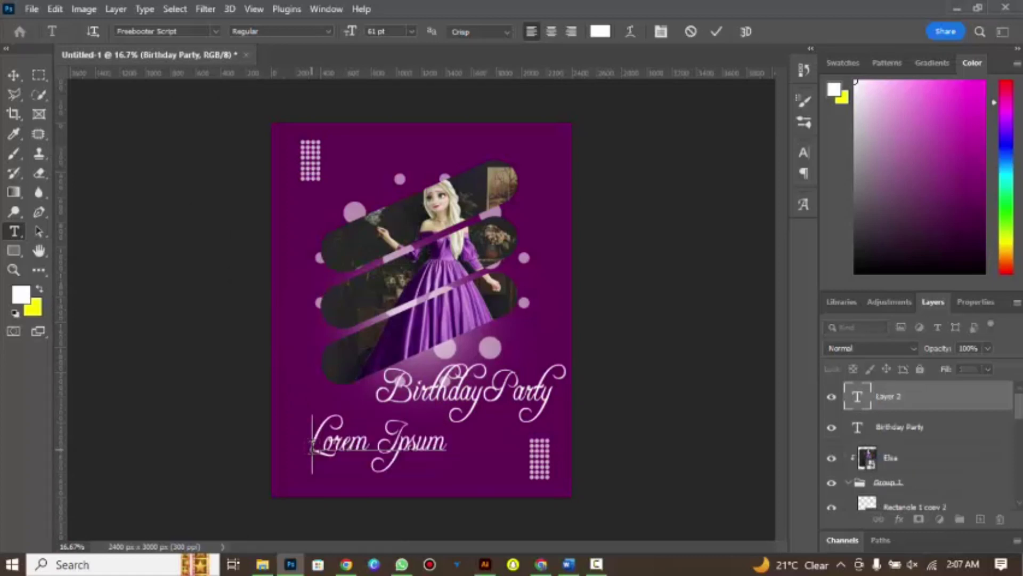
pyautogui.press('BackSpace')
# Set the new text layer to Poppins at 24 pt
pyautogui.click(215, 33)
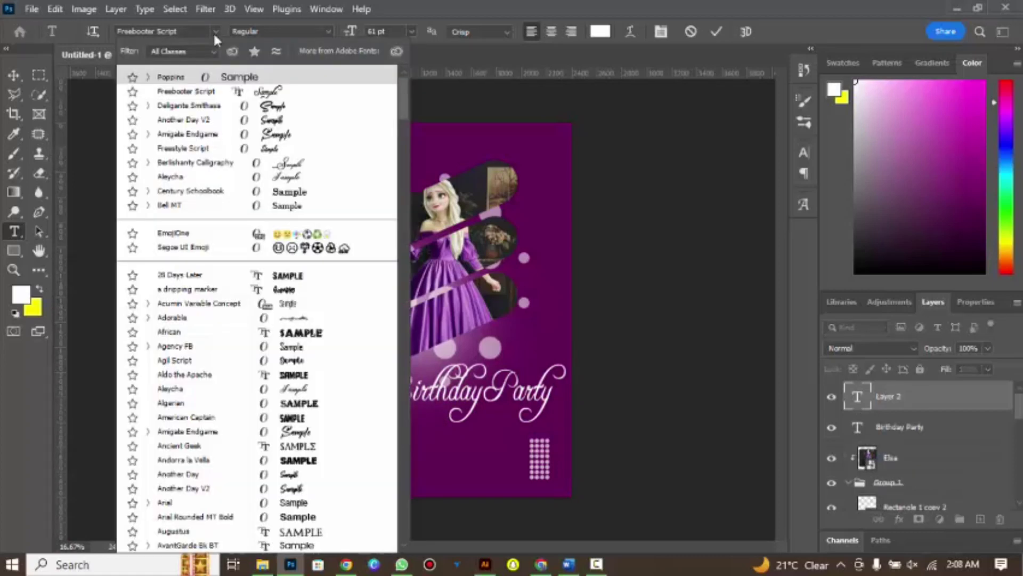
pyautogui.click(208, 79)
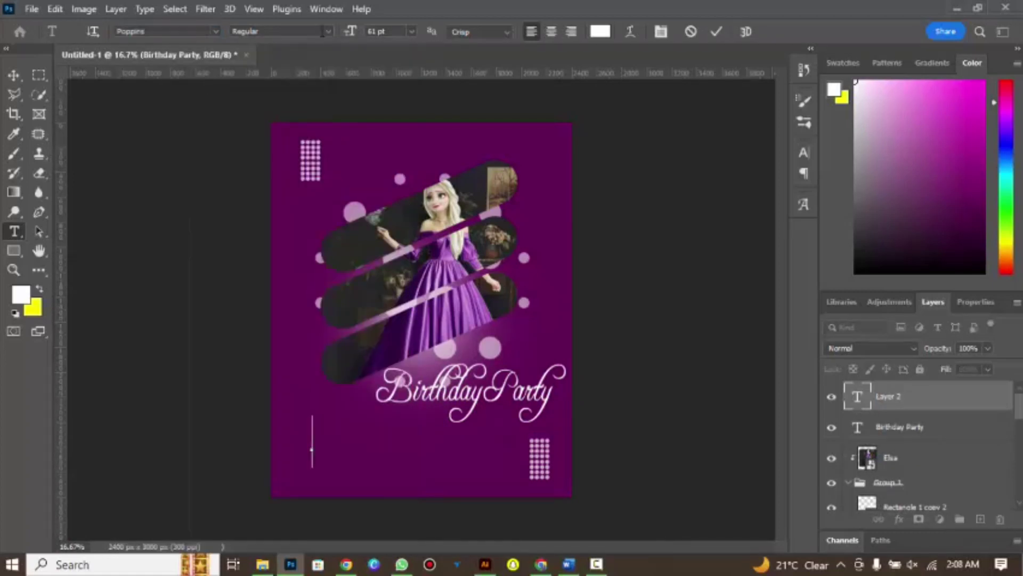
pyautogui.click(411, 31)
pyautogui.click(397, 136)
pyautogui.click(412, 31)
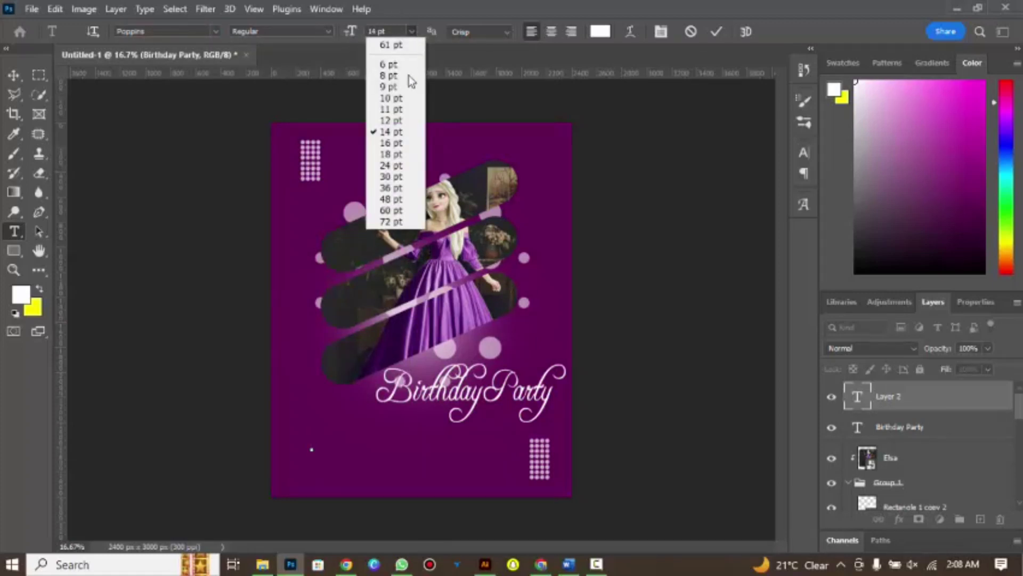
pyautogui.click(405, 165)
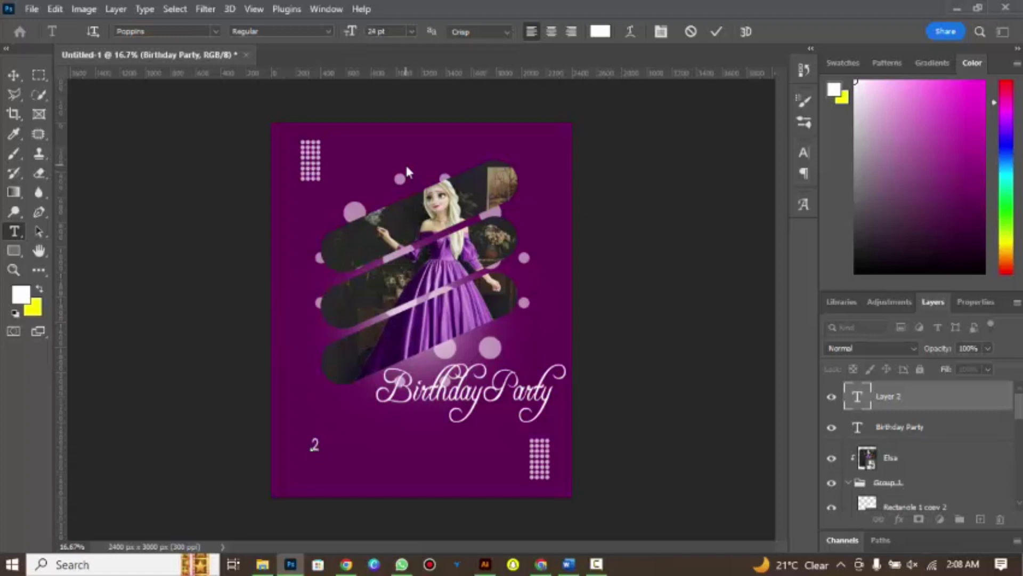
# Type 'Monday, 29 November' and commit the date line
pyautogui.write('ona')
pyautogui.press('BackSpace')
pyautogui.write('day, 2')
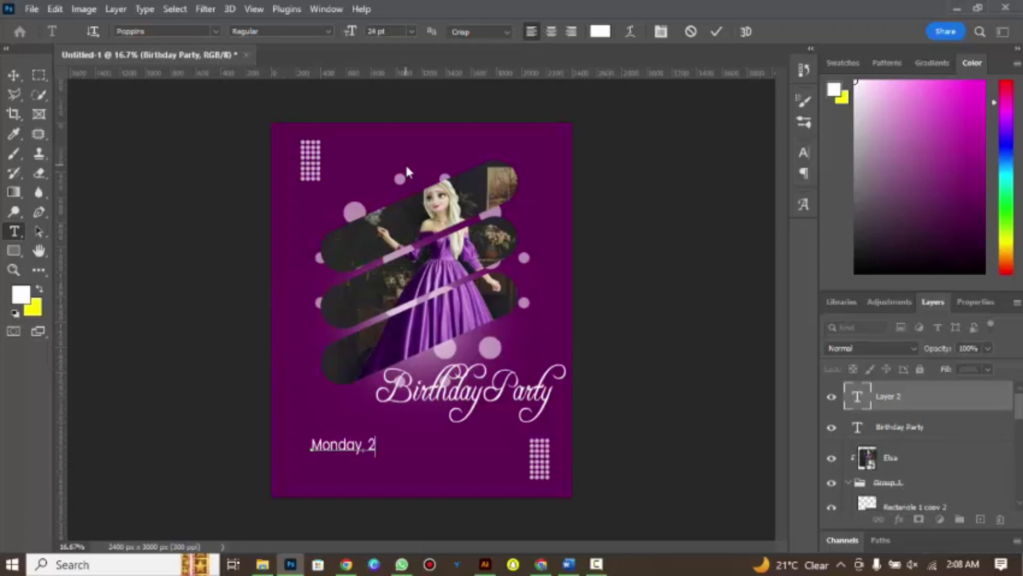
pyautogui.write('9 Nov')
pyautogui.write('embe')
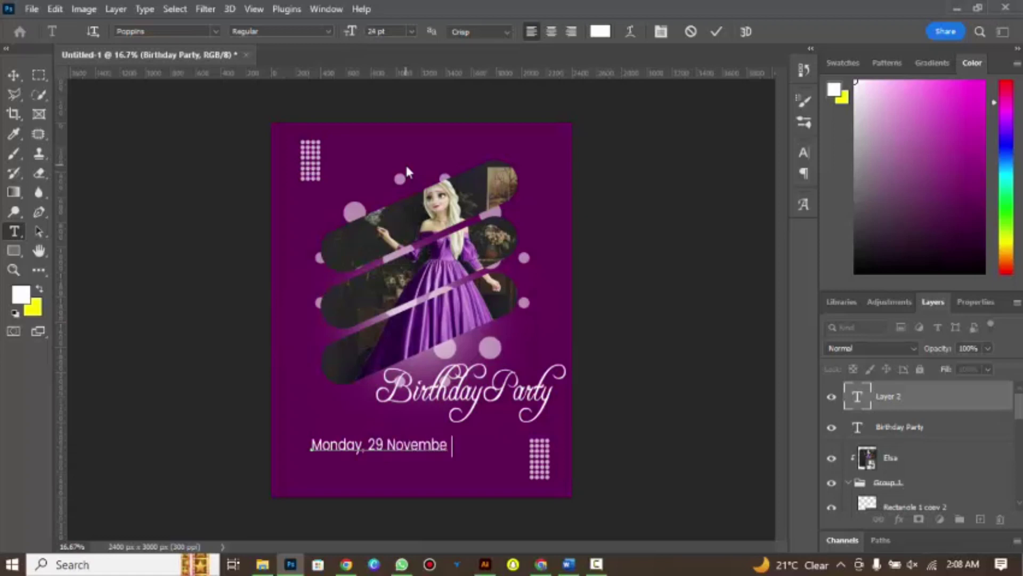
pyautogui.write('r')
pyautogui.click(715, 33)
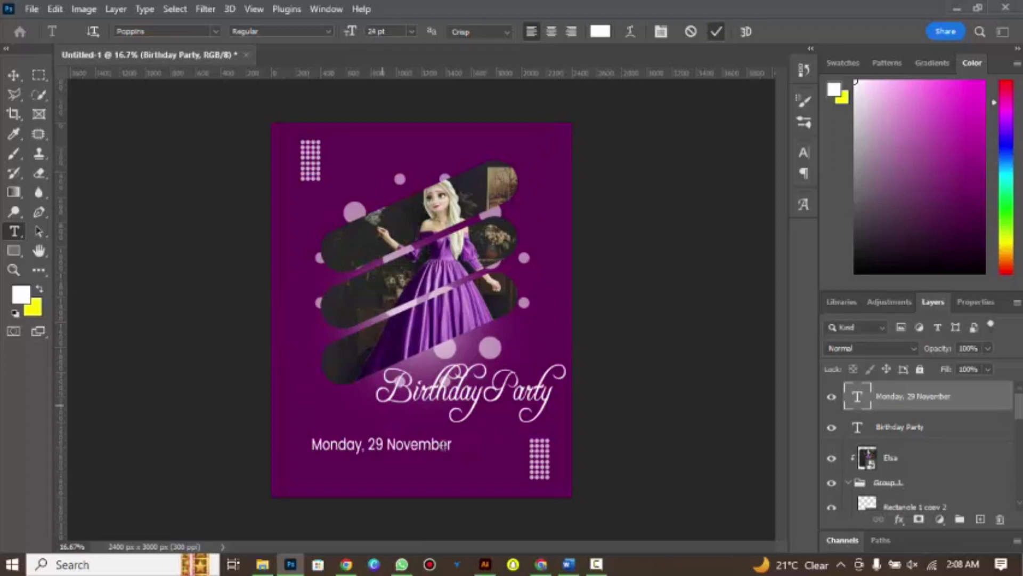
pyautogui.click(14, 75)
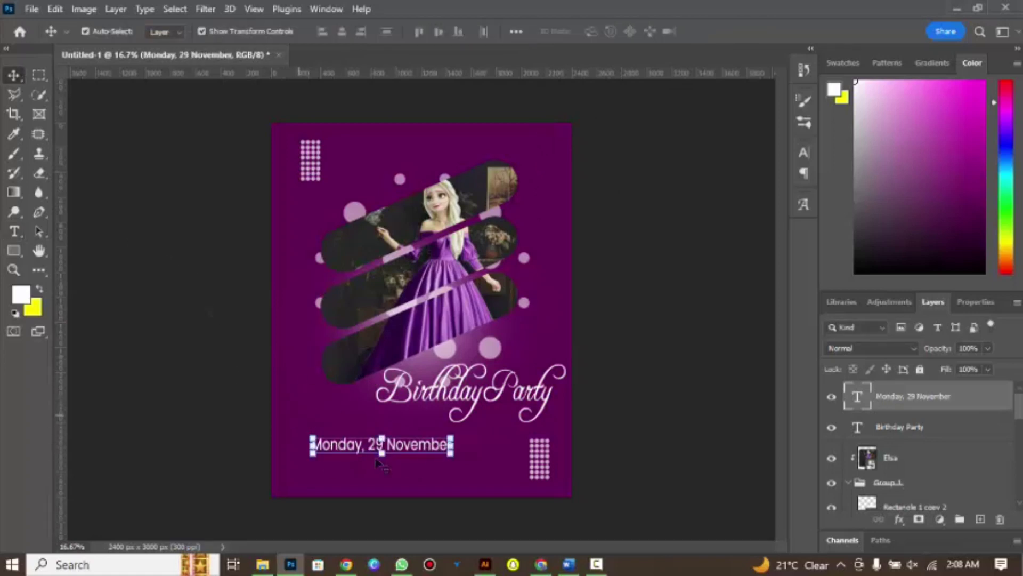
# Move the date line up beside the title and select its text
pyautogui.moveTo(418, 452); pyautogui.dragTo(407, 424)
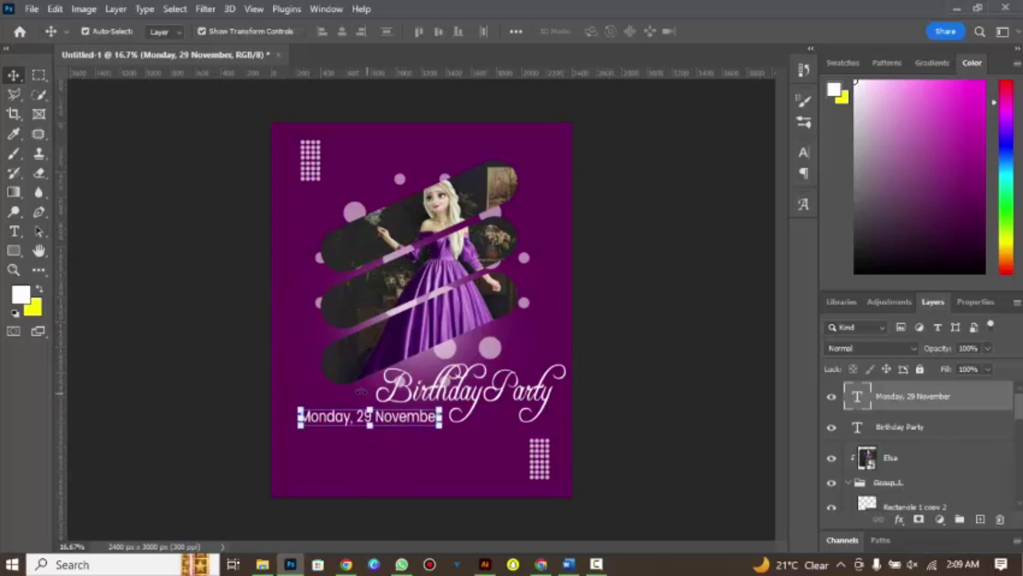
pyautogui.click(12, 234)
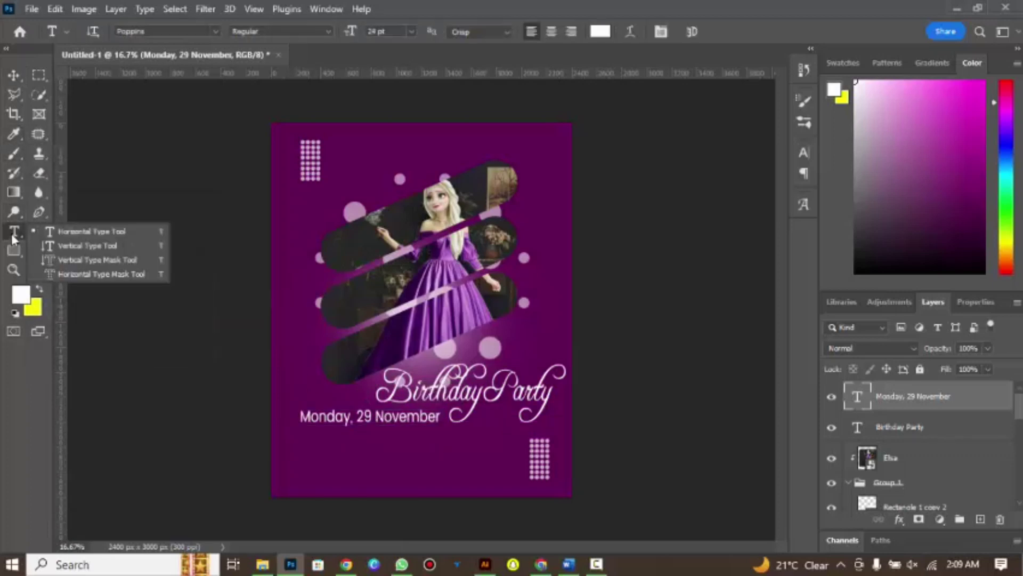
pyautogui.click(423, 415)
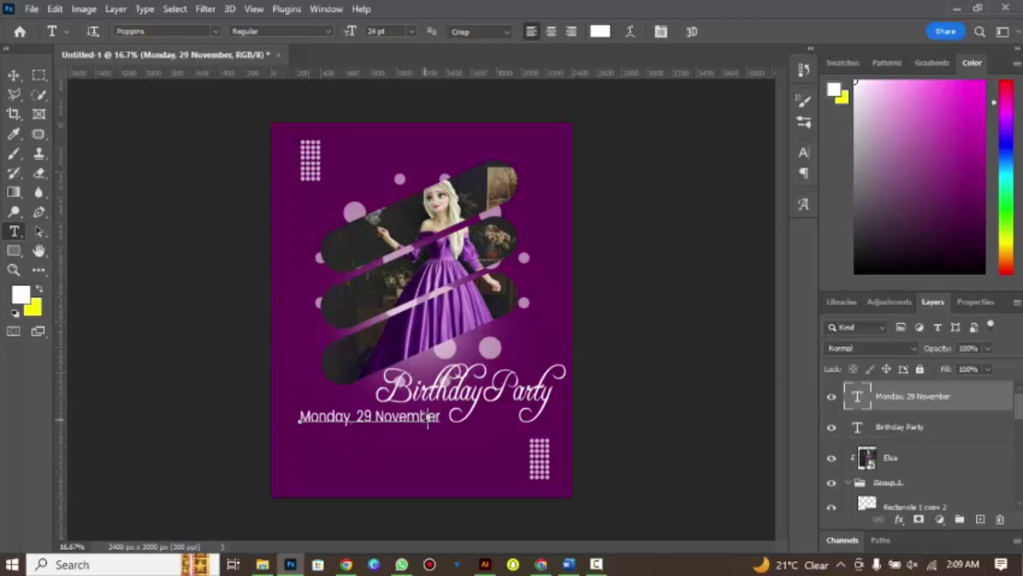
pyautogui.moveTo(299, 416); pyautogui.dragTo(449, 416)
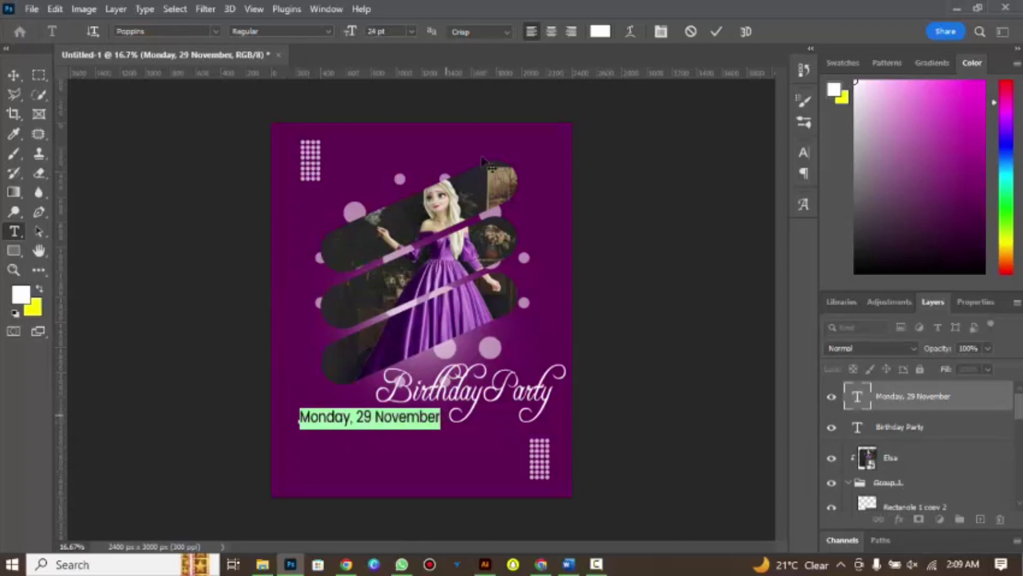
# Color the date text light pink-purple #d561e6
pyautogui.click(600, 31)
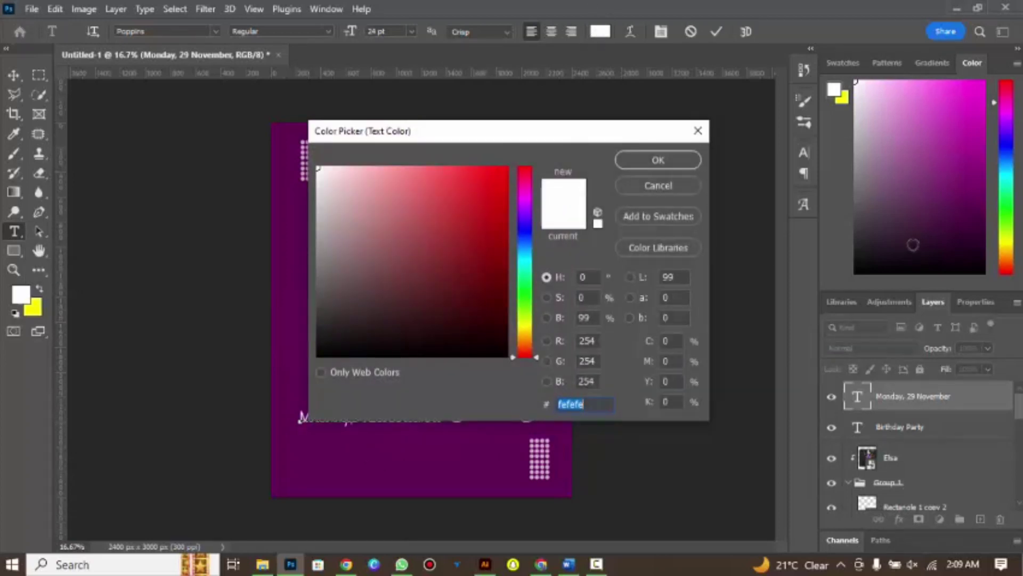
pyautogui.press('End')
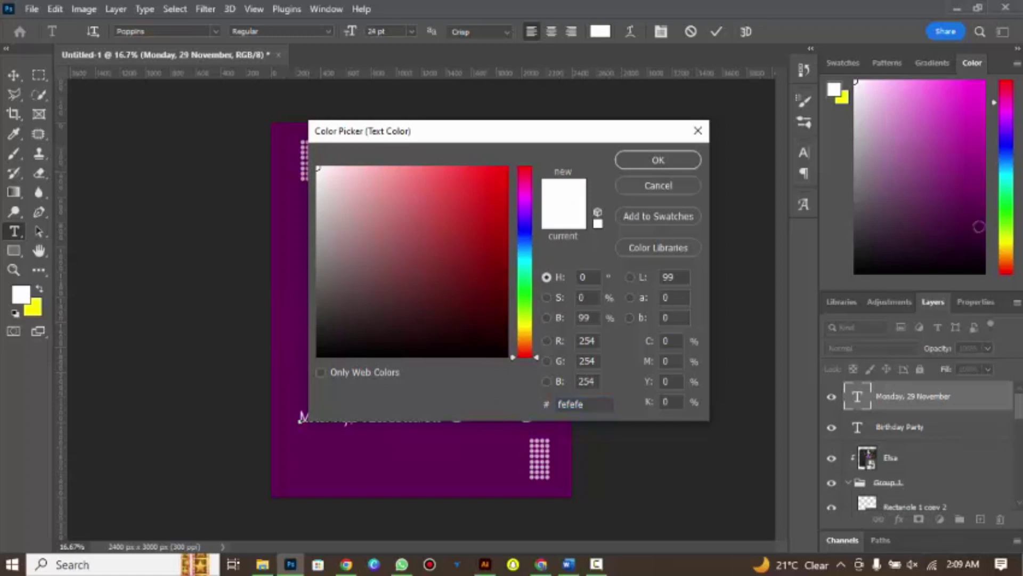
pyautogui.click(524, 203)
pyautogui.click(501, 313)
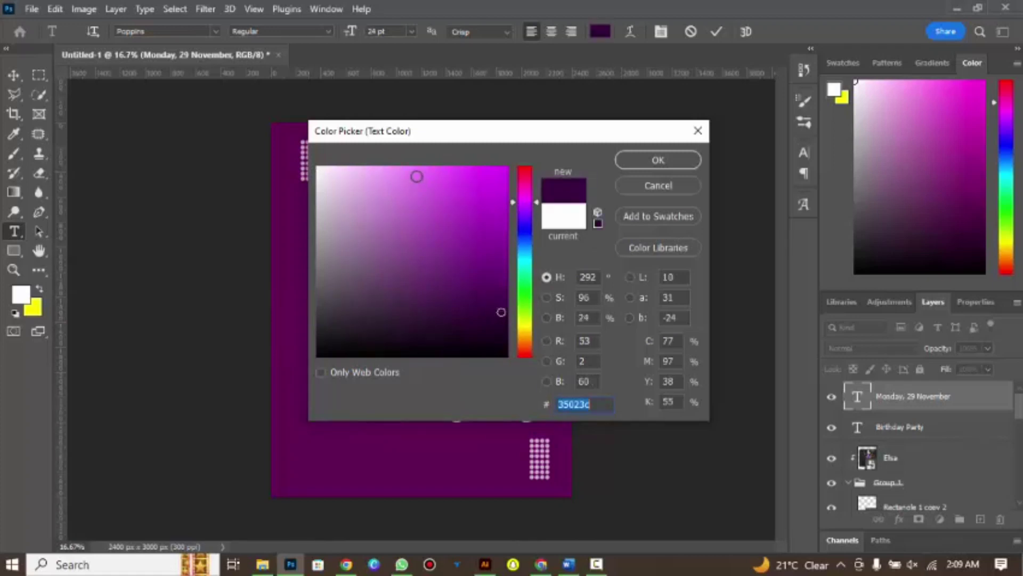
pyautogui.click(427, 185)
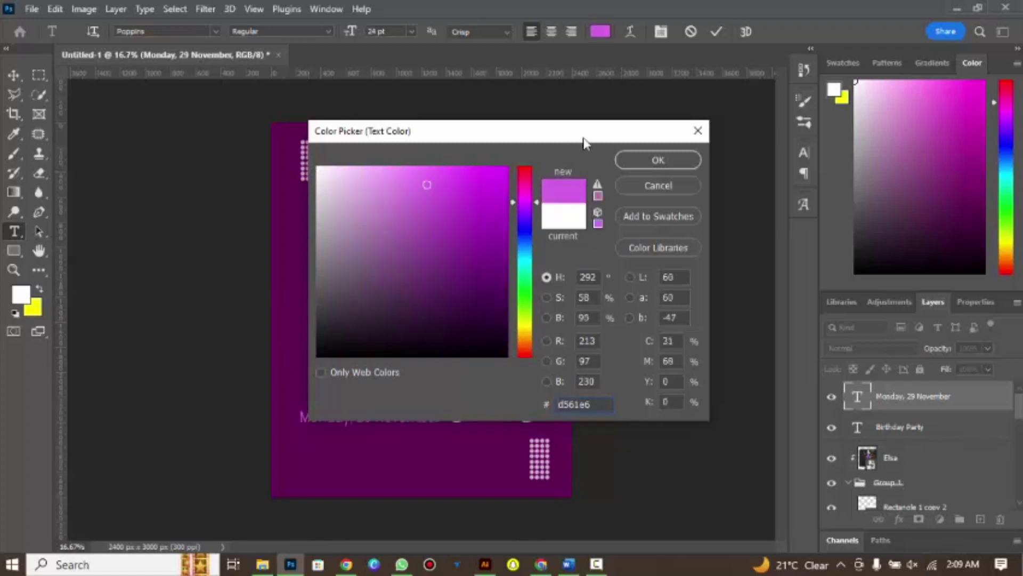
pyautogui.click(629, 162)
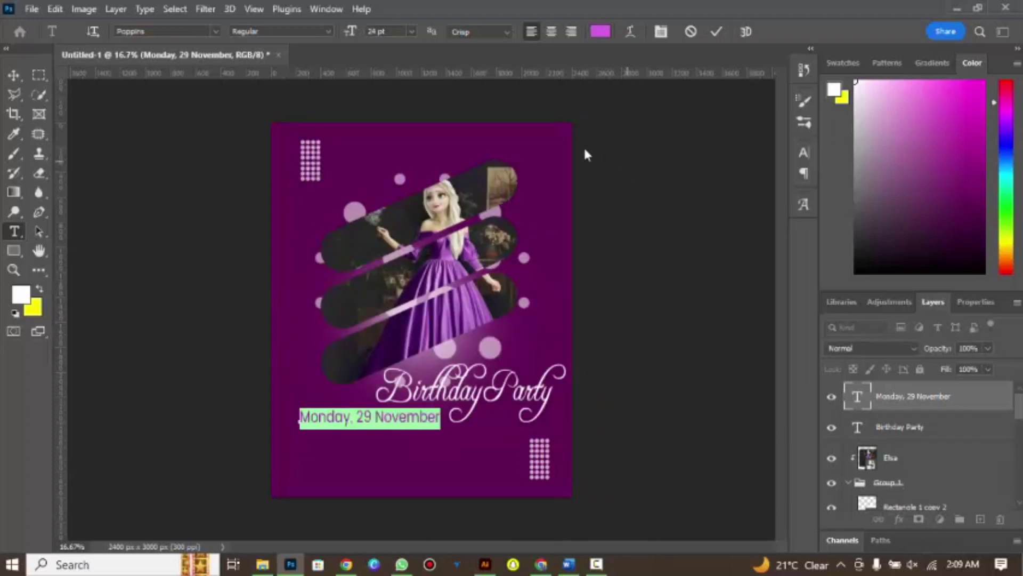
# Make the date text Bold, nudge it slightly up, and commit
pyautogui.click(327, 31)
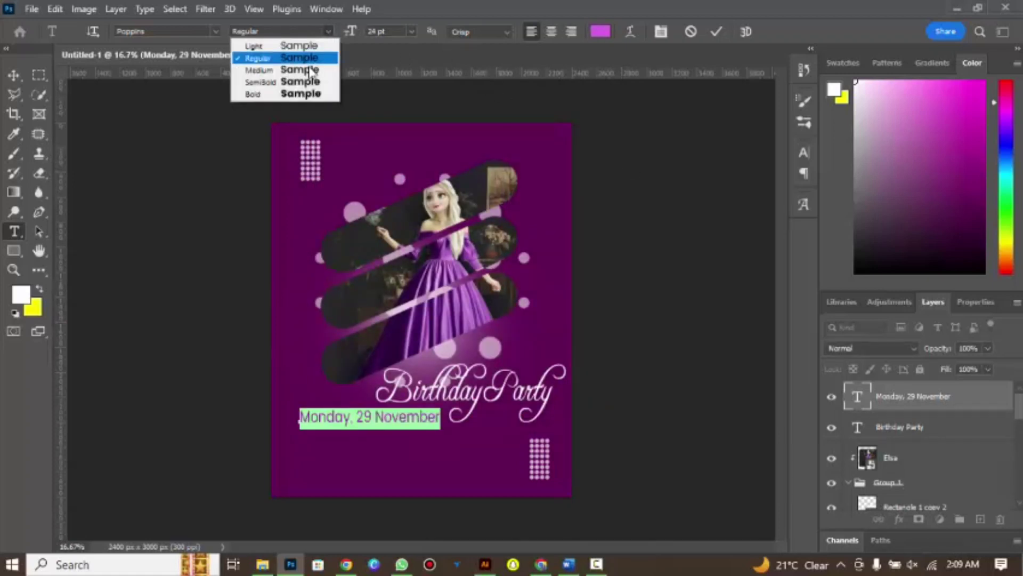
pyautogui.click(305, 94)
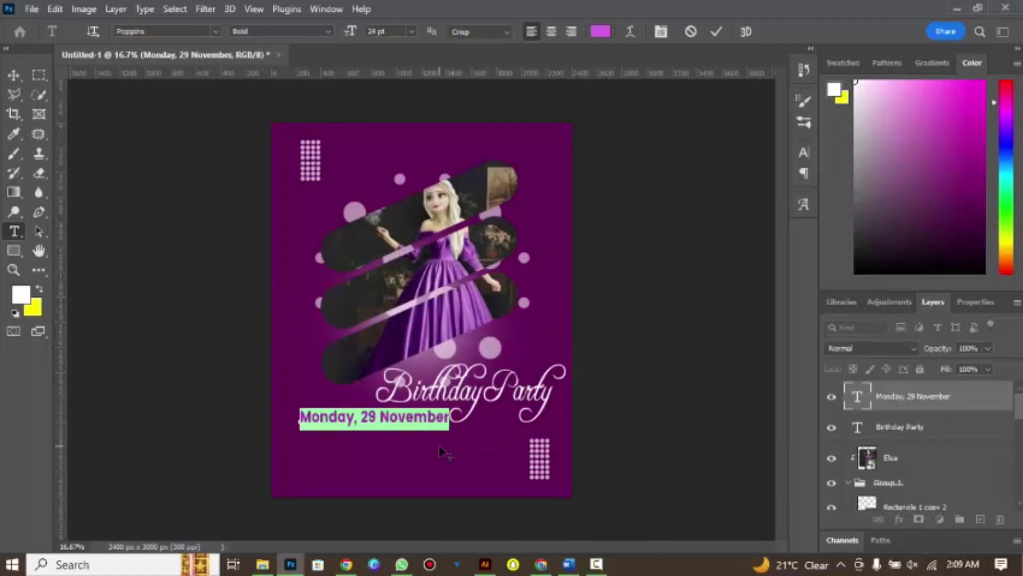
pyautogui.moveTo(441, 451); pyautogui.dragTo(436, 440)
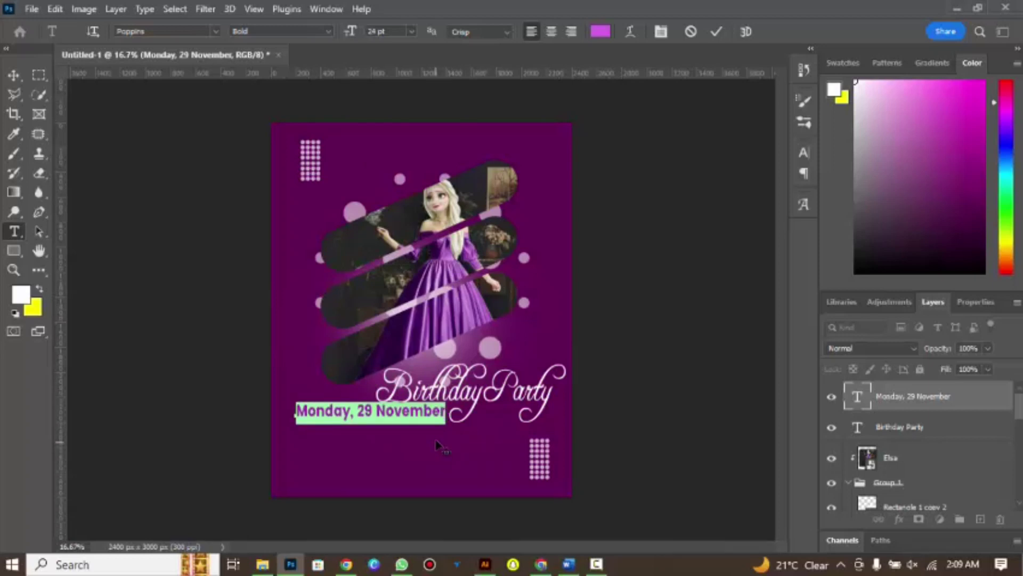
pyautogui.click(717, 32)
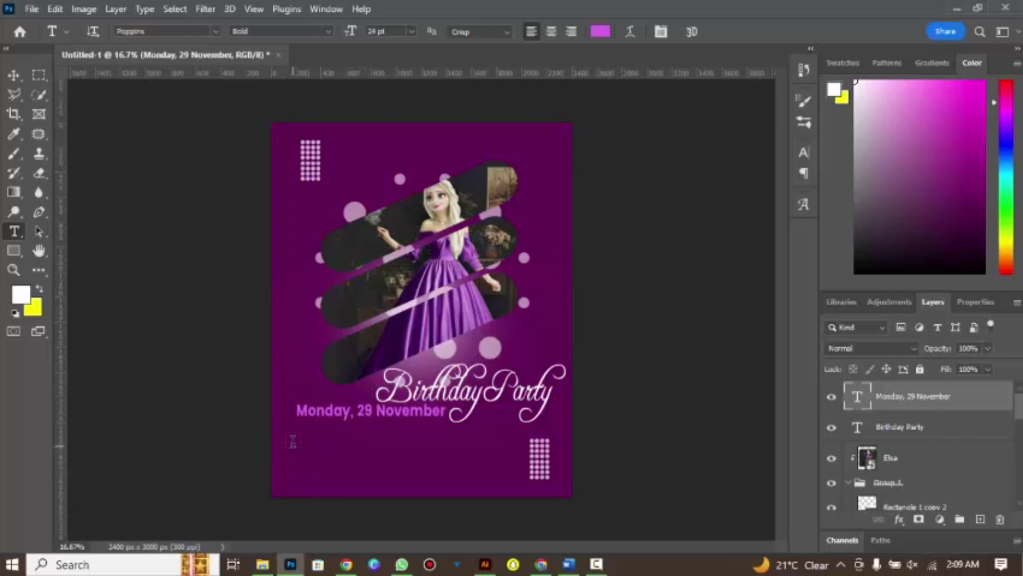
# Draw a paragraph text box below the date, set to Regular weight at 14 pt
pyautogui.moveTo(291, 438); pyautogui.dragTo(506, 471)
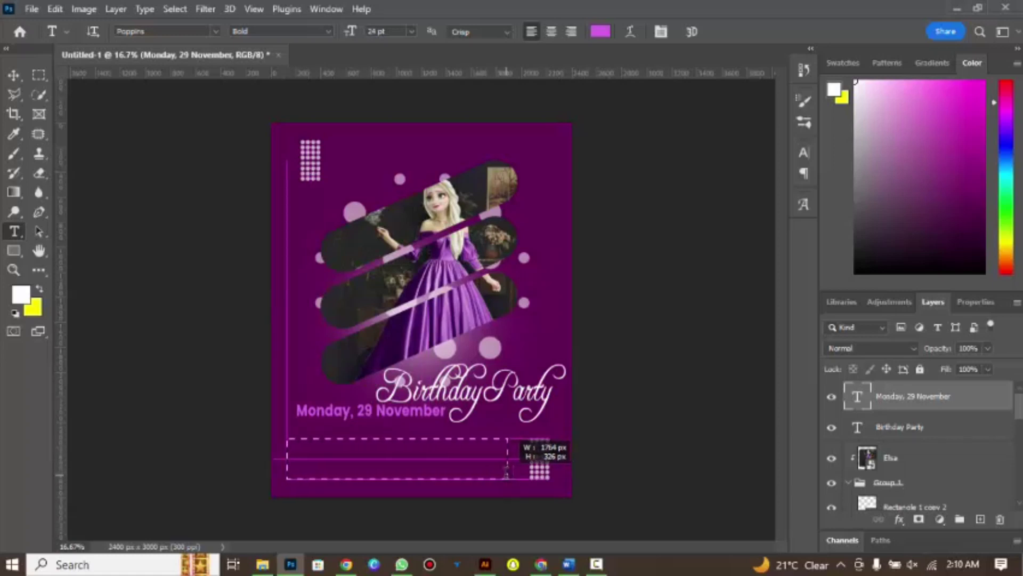
pyautogui.moveTo(506, 471); pyautogui.dragTo(504, 473)
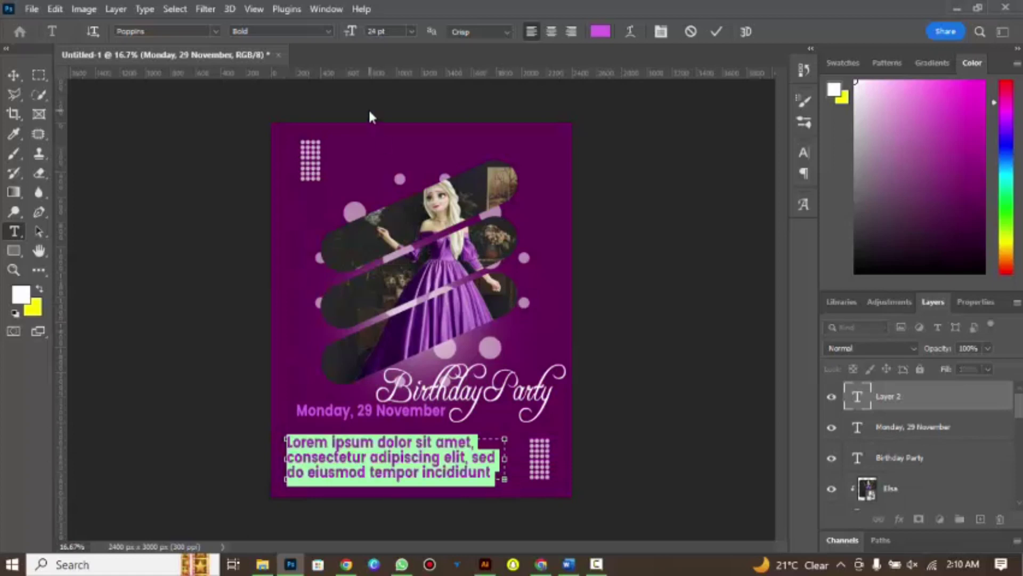
pyautogui.click(327, 34)
pyautogui.click(303, 57)
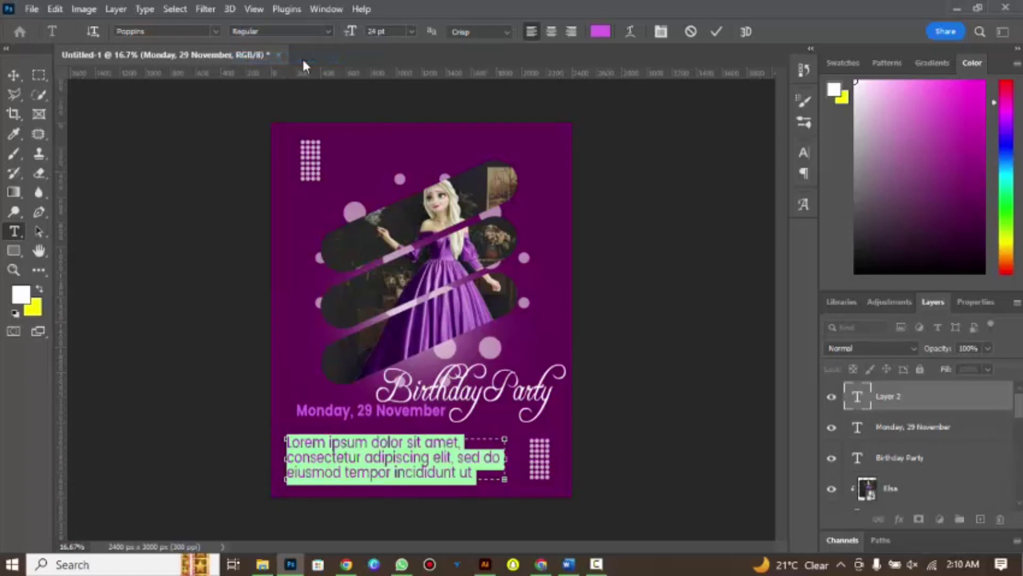
pyautogui.click(412, 31)
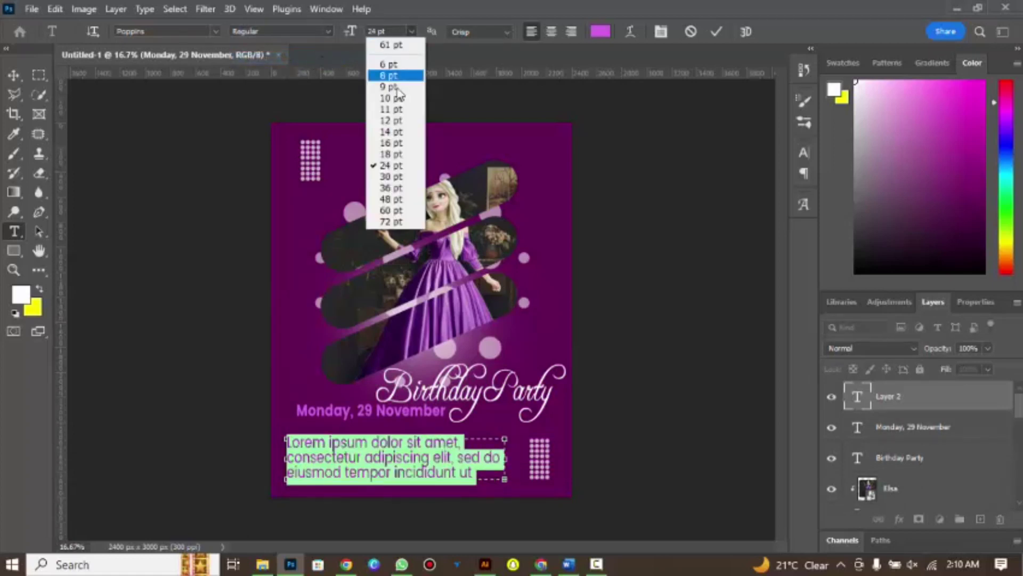
pyautogui.click(393, 120)
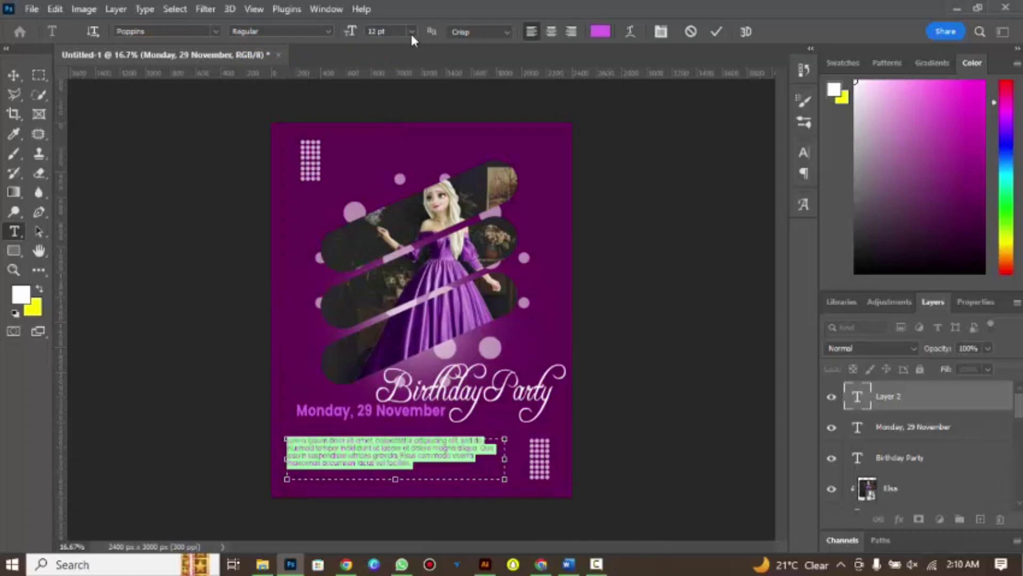
pyautogui.click(412, 32)
pyautogui.click(394, 132)
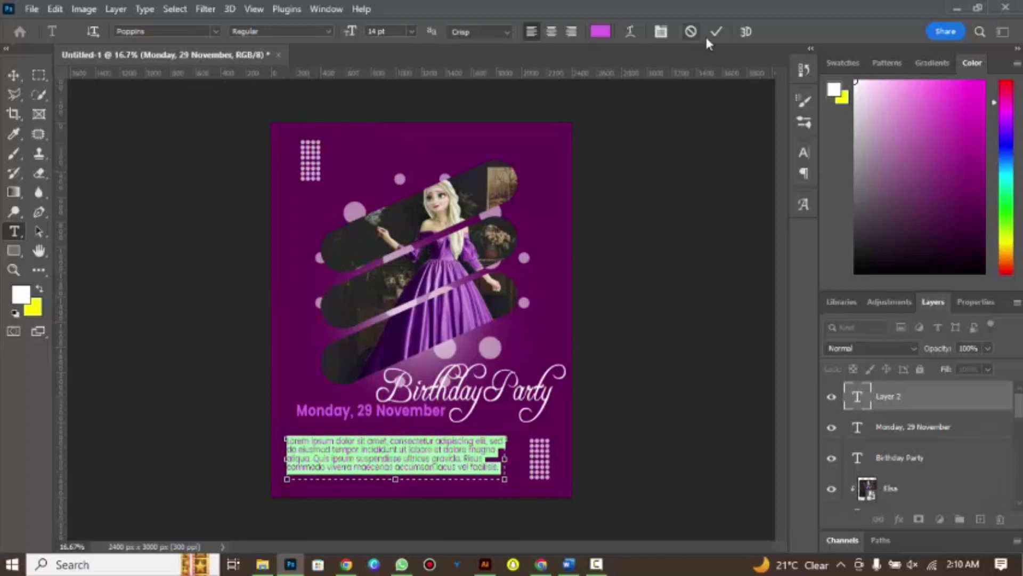
# Make the paragraph text white and left-aligned, then commit it
pyautogui.click(601, 31)
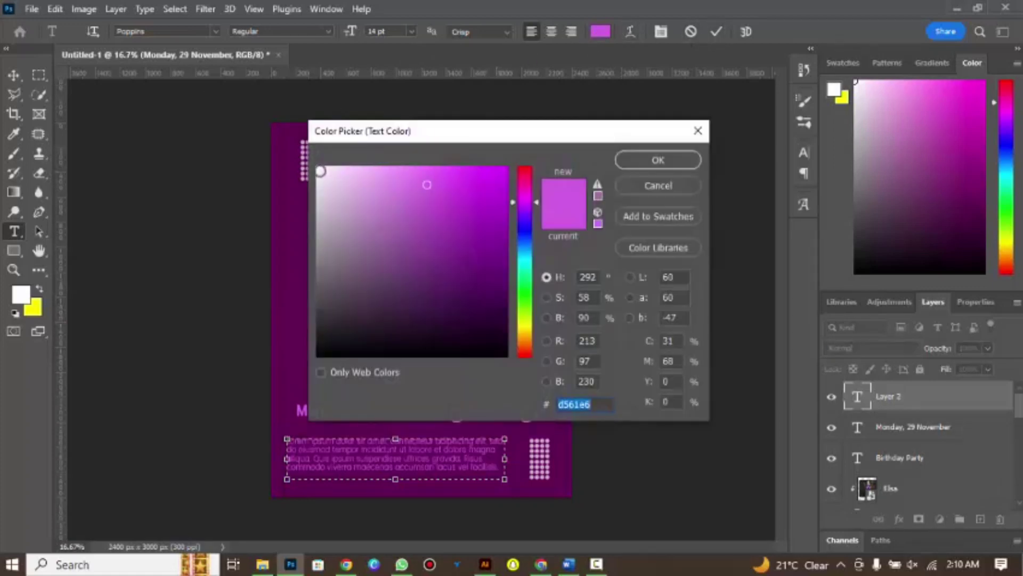
pyautogui.click(321, 171)
pyautogui.click(654, 160)
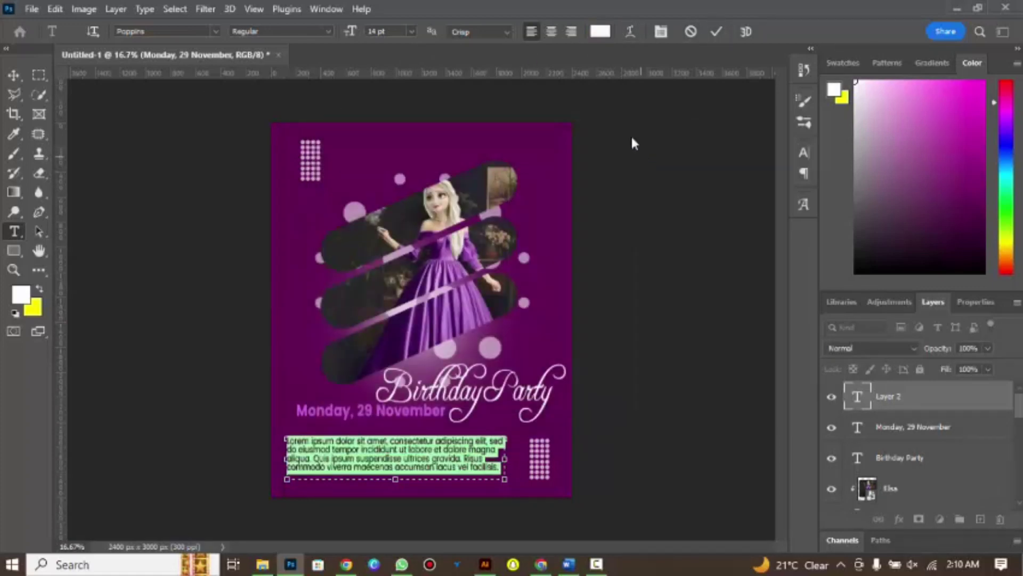
pyautogui.click(547, 32)
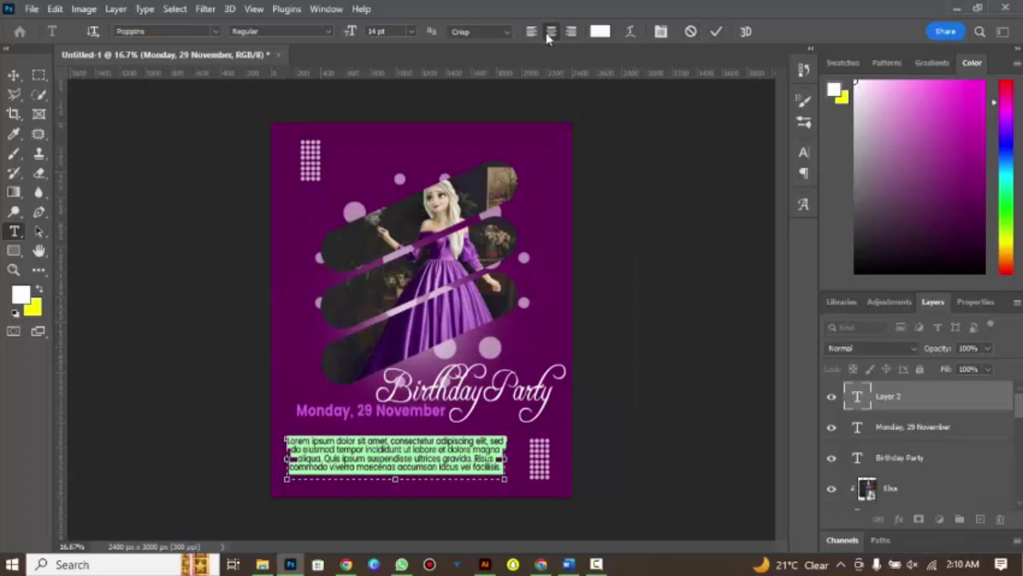
pyautogui.click(533, 32)
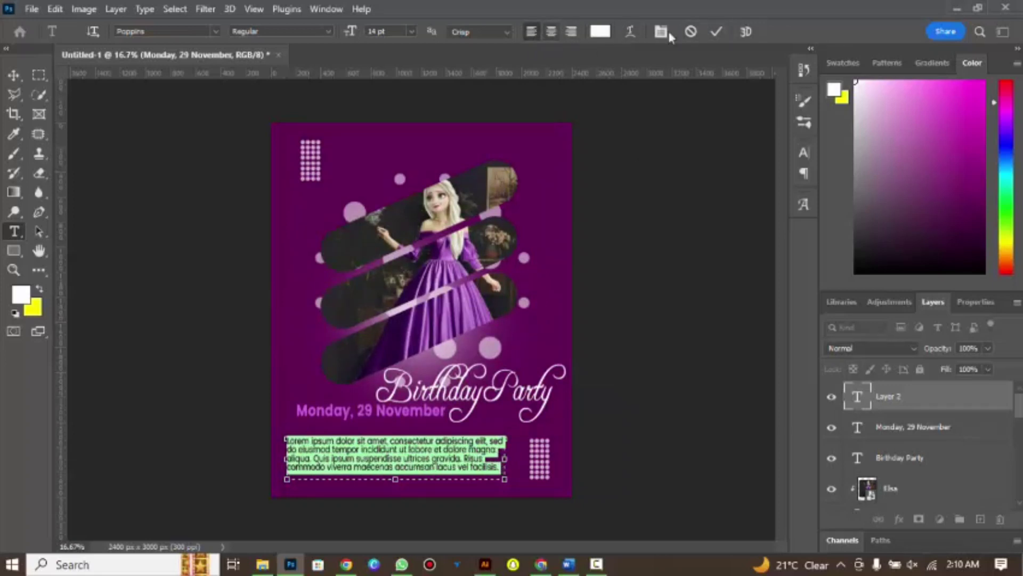
pyautogui.click(719, 32)
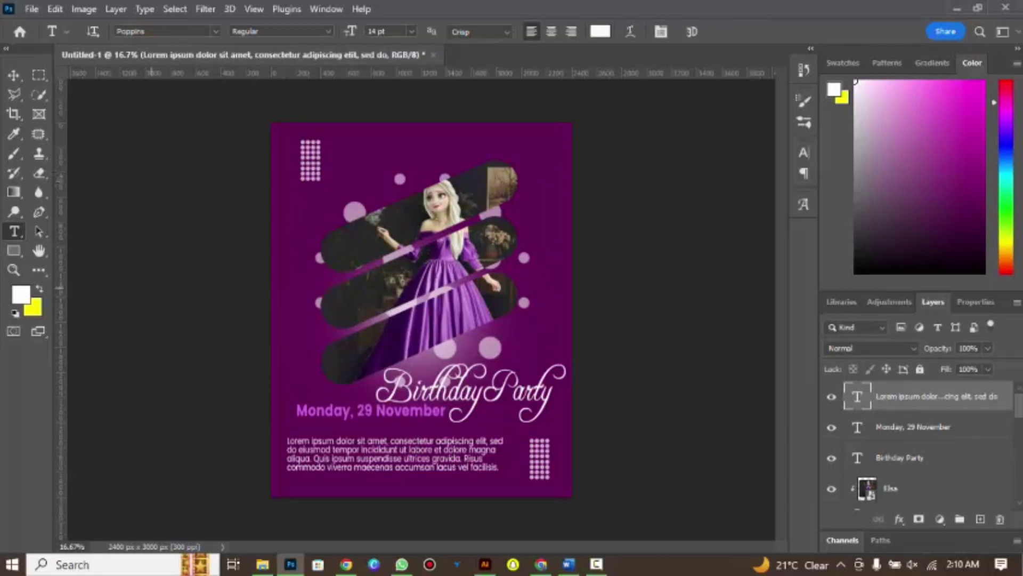
pyautogui.click(13, 74)
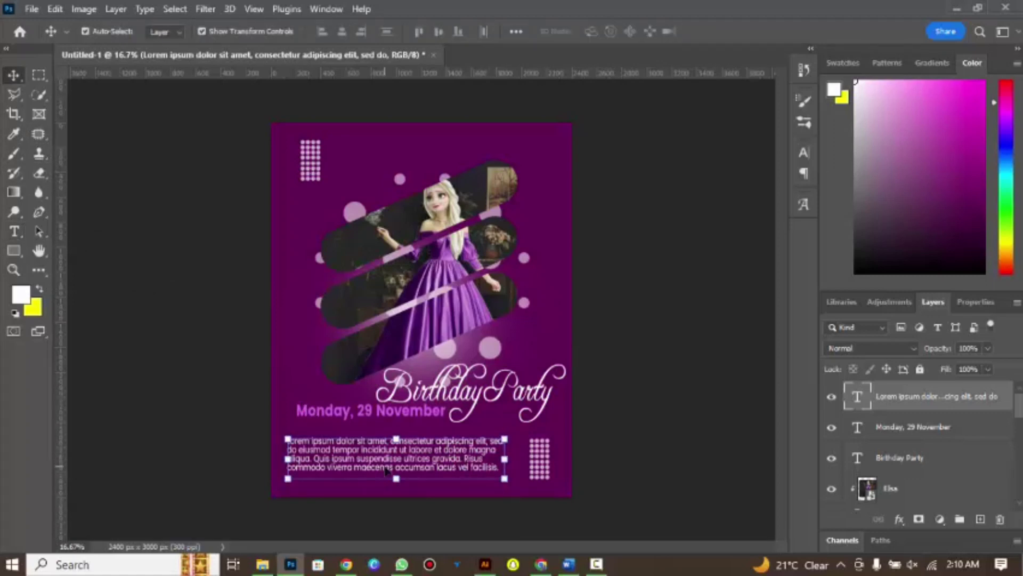
# Nudge the Lorem ipsum paragraph right and down with Shift+arrow keys, then deselect
pyautogui.hotkey('shift', 'Right')
pyautogui.hotkey('shift', 'Right')
pyautogui.hotkey('shift', 'Right')
pyautogui.hotkey('shift', 'Down')
pyautogui.hotkey('shift', 'Down')
pyautogui.hotkey('shift', 'Down')
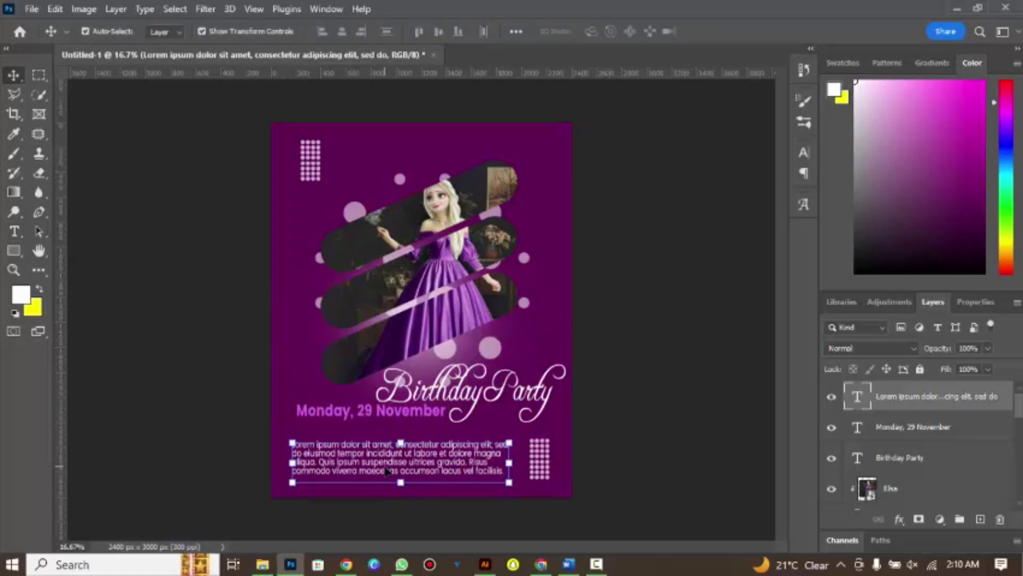
pyautogui.hotkey('shift', 'Right')
pyautogui.hotkey('shift', 'Right')
pyautogui.hotkey('shift', 'Right')
pyautogui.hotkey('shift', 'Down')
pyautogui.click(148, 210)
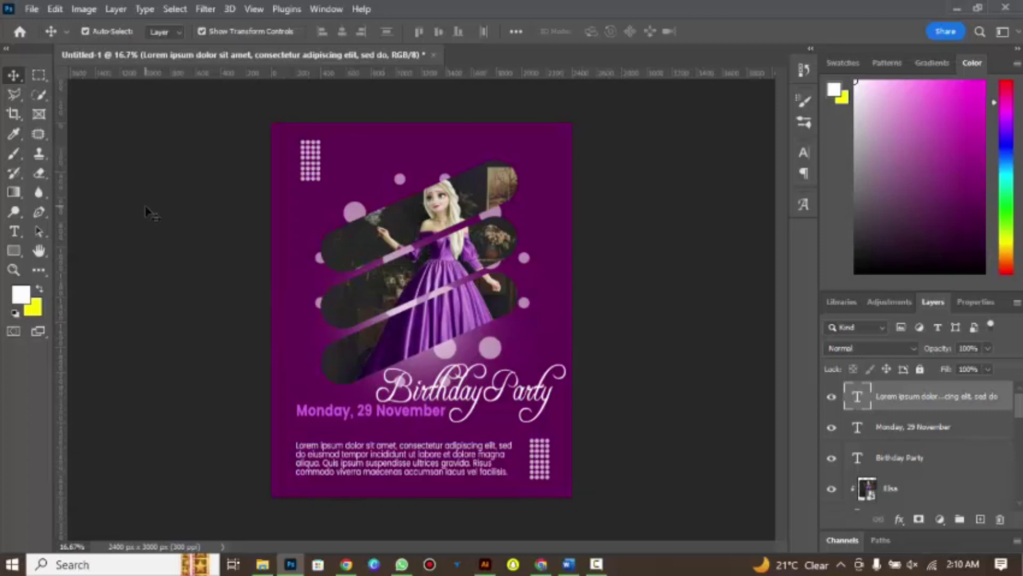